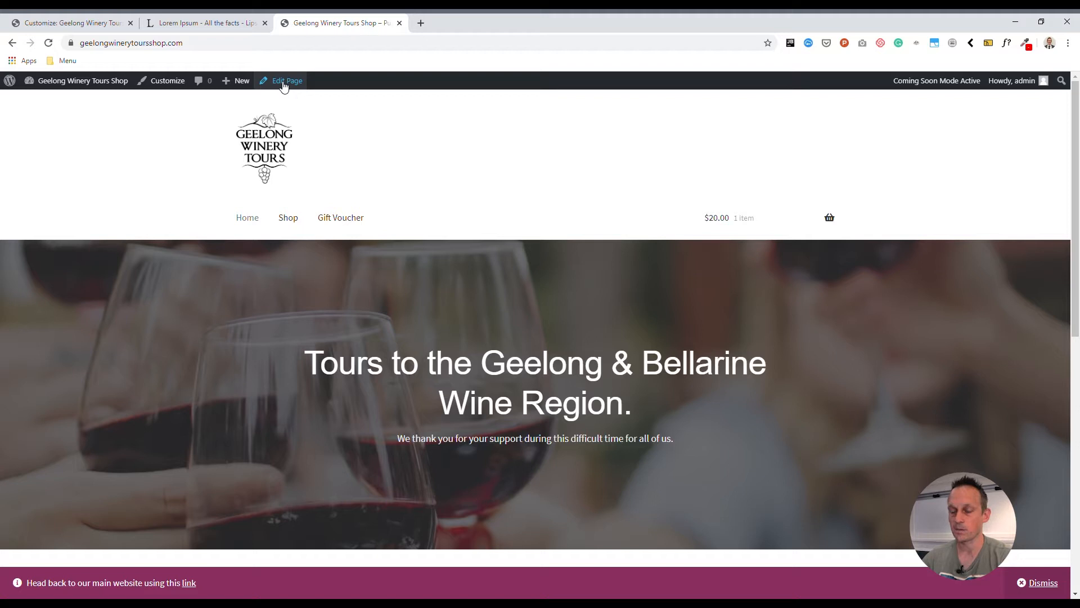
Go from the live site to the admin Pages list and open the Homepage in the block editor
left_click(81, 87)
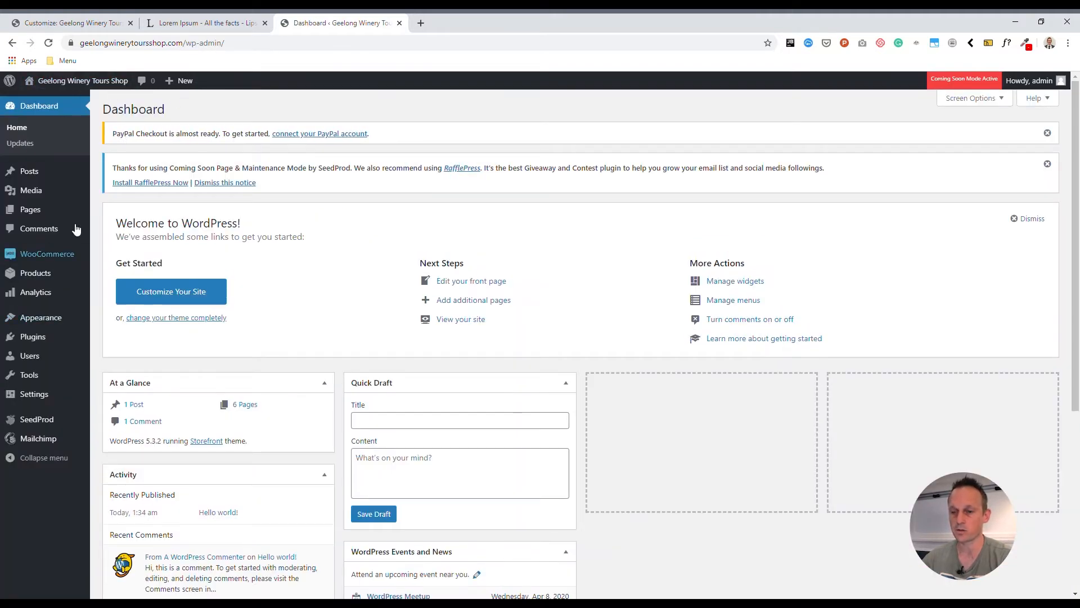
left_click(37, 213)
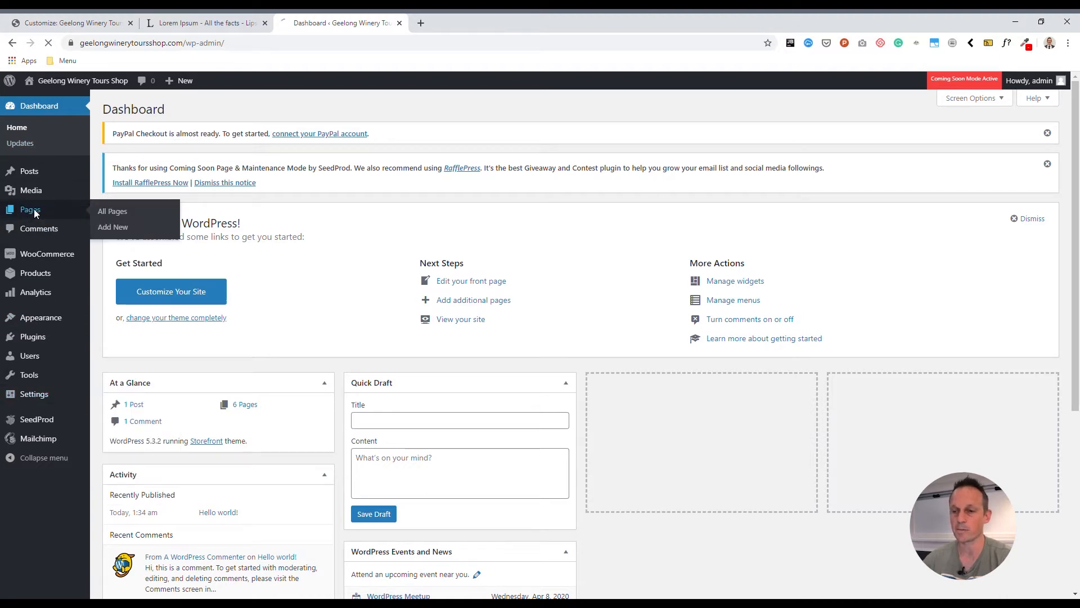
left_click(157, 346)
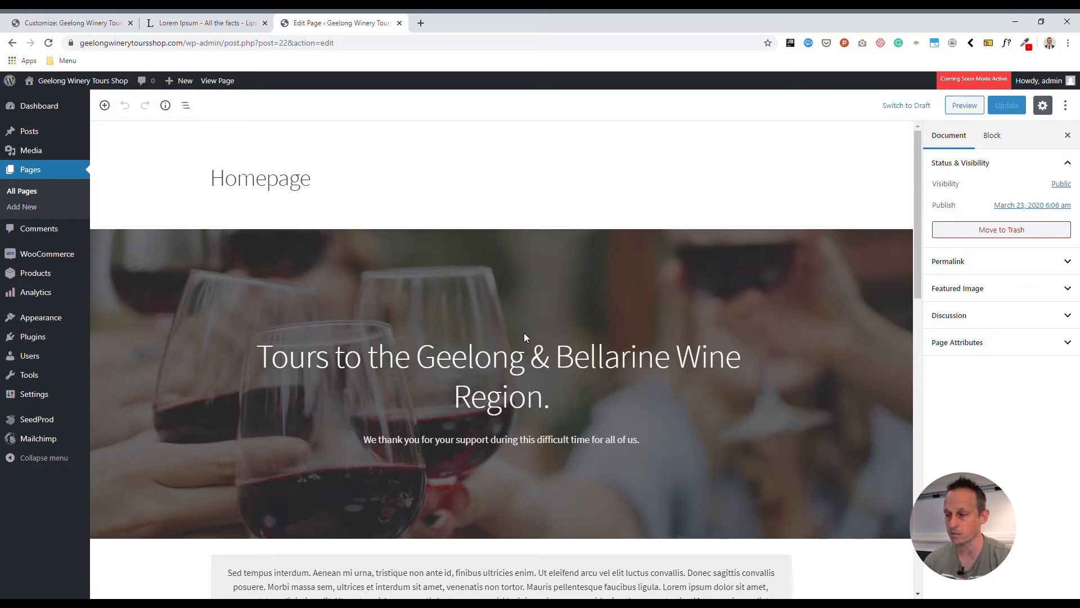
Replace the cover heading text with 'Our restaurant takeaway beutiful food'
scroll(538, 338, "down", 3)
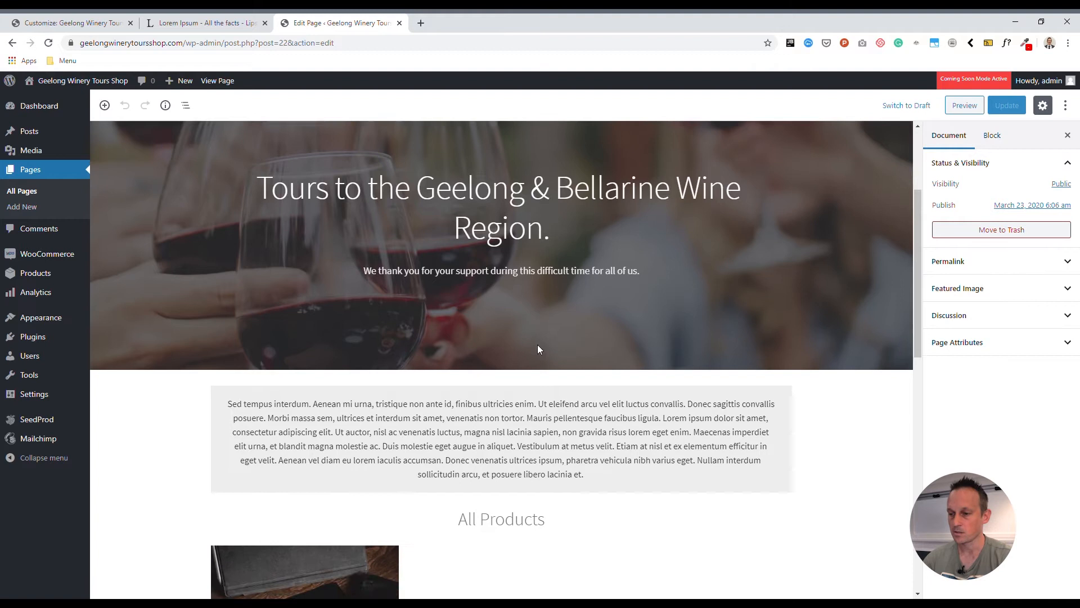
scroll(452, 331, "up", 2)
left_click(504, 343)
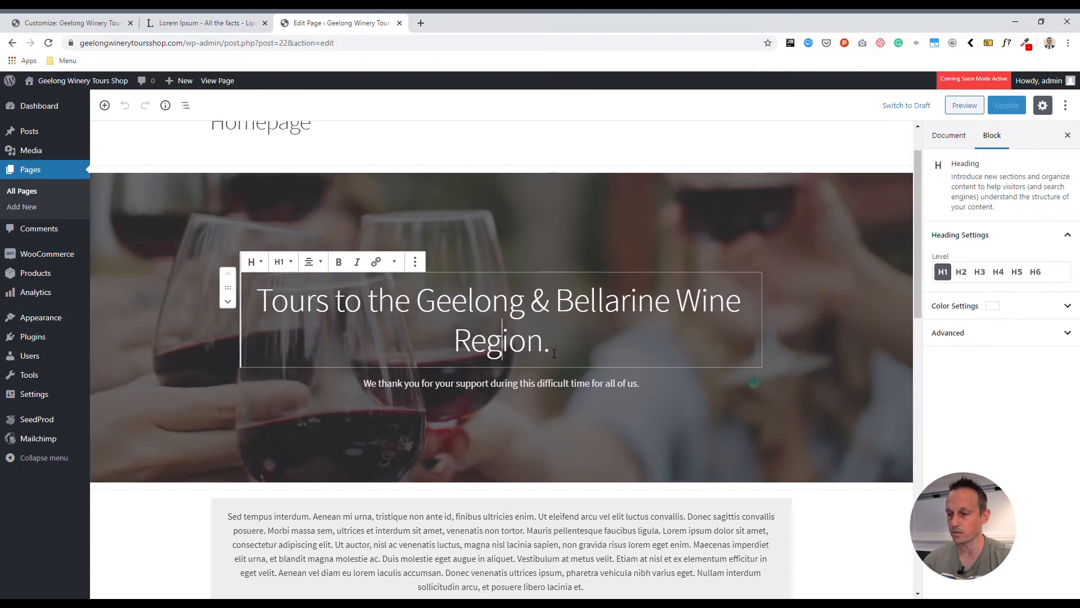
left_click_drag(543, 346, 261, 300)
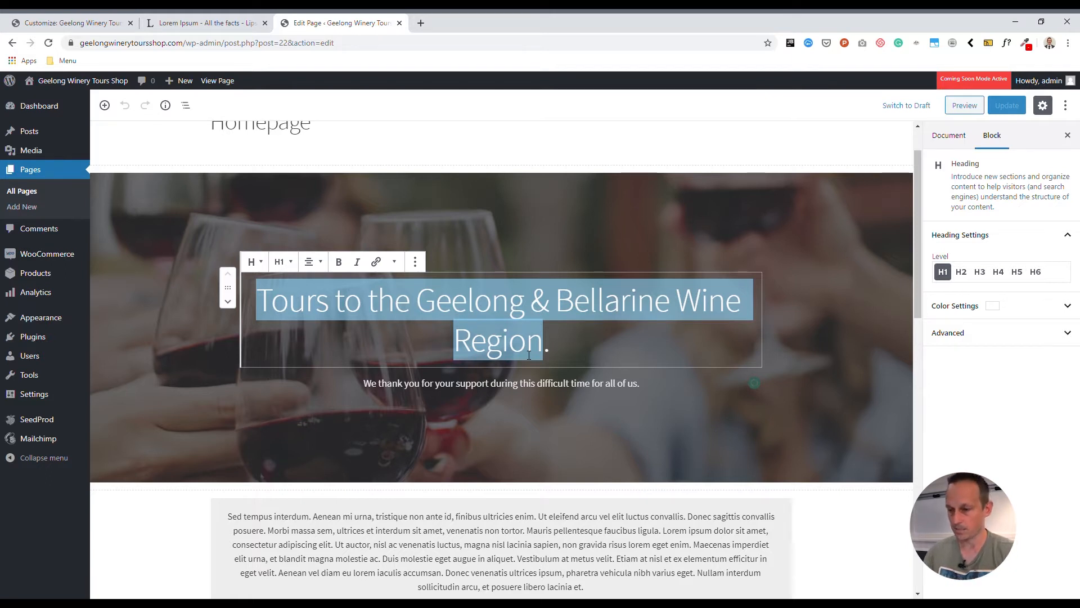
key("BackSpace")
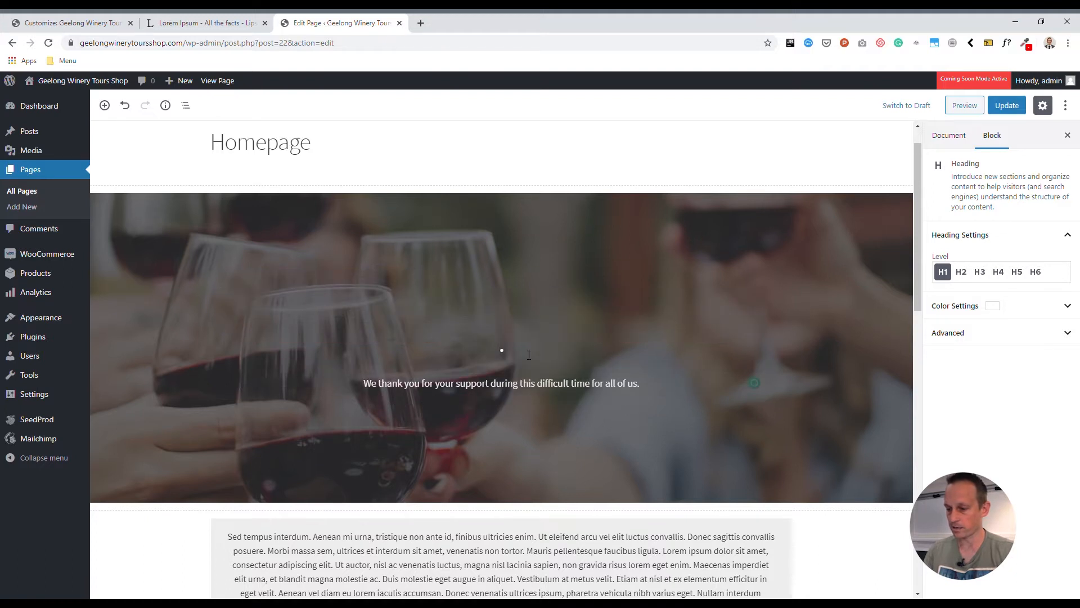
type("We")
key("BackSpace")
key("BackSpace")
type("Our ")
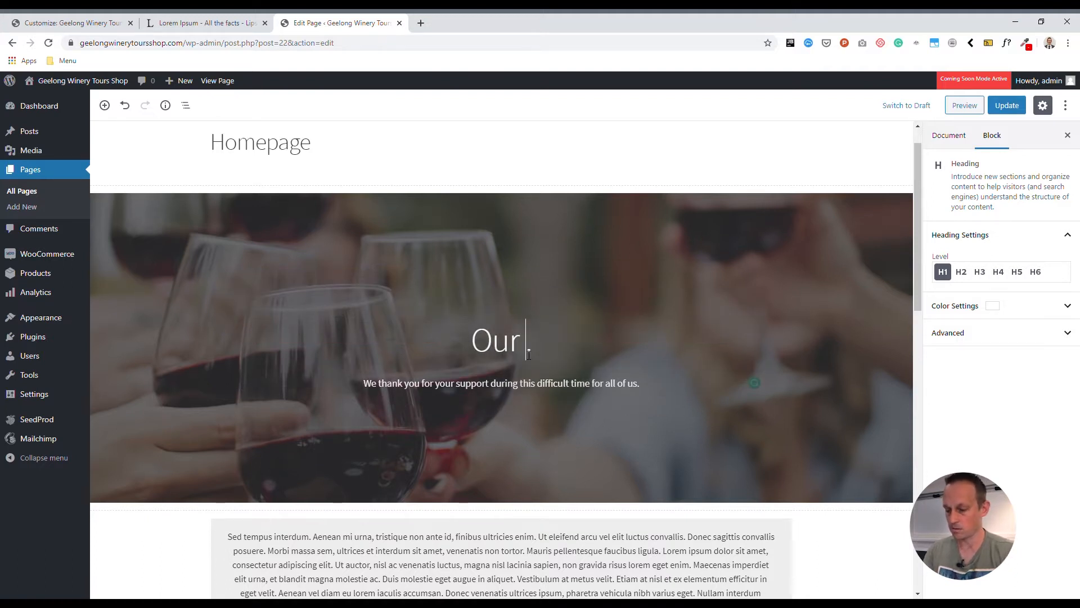
type("restaurant ")
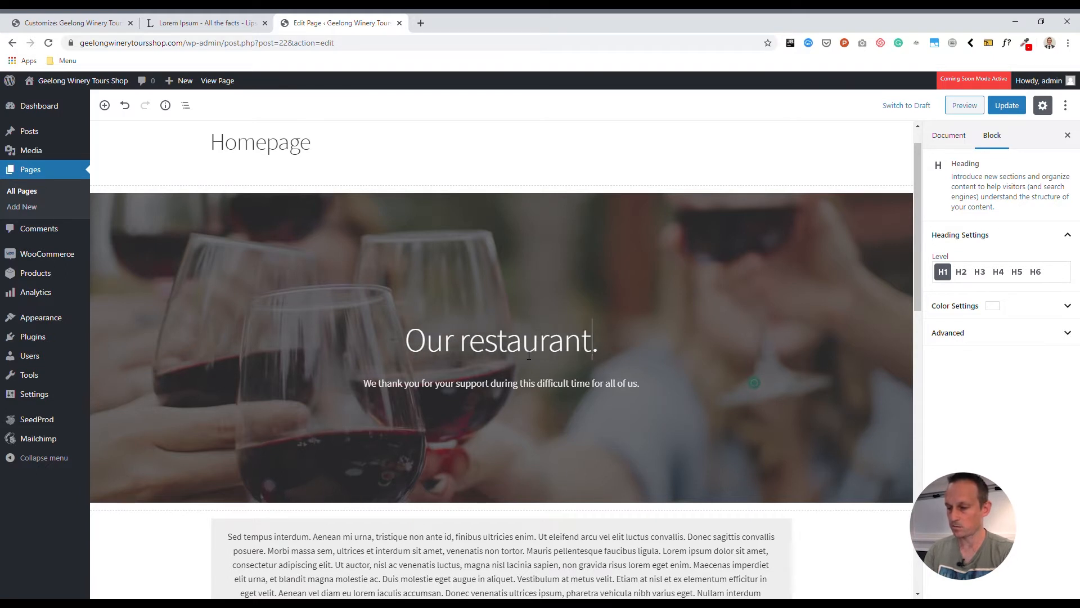
type("take ")
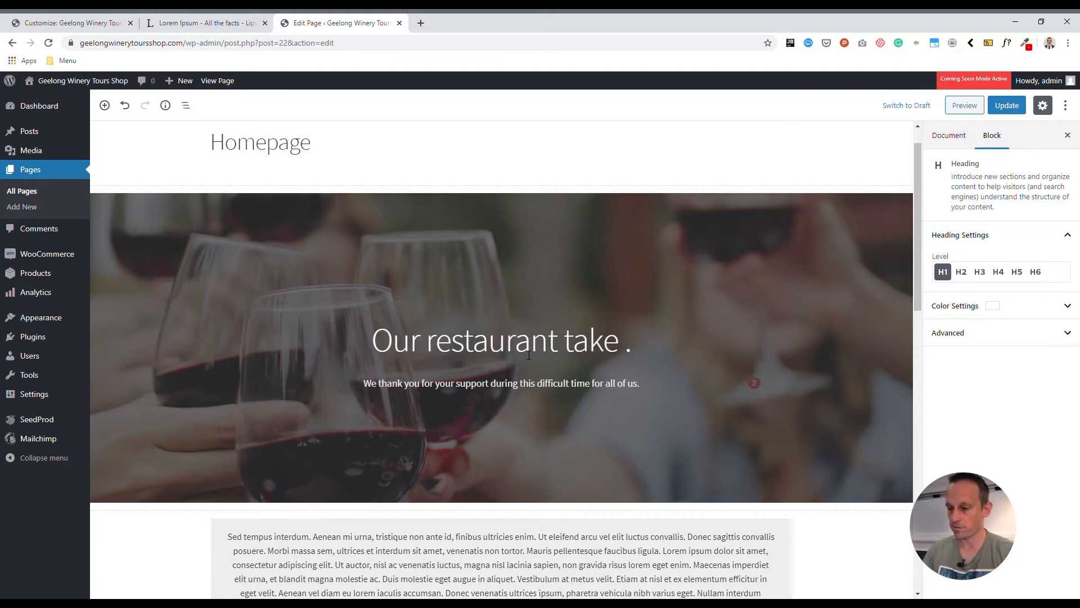
type("away")
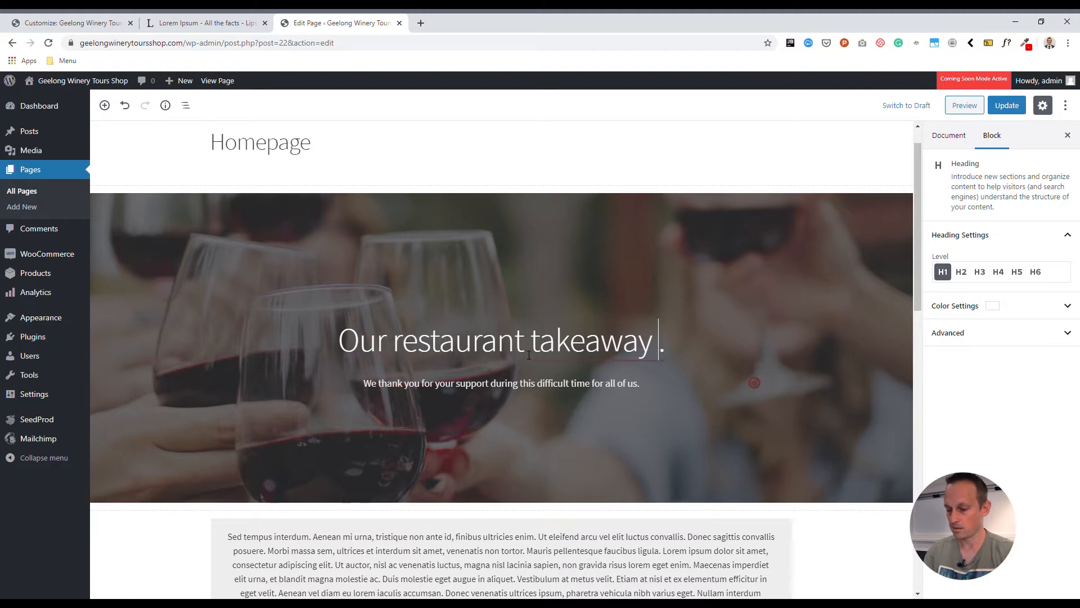
type(" beutiful foo")
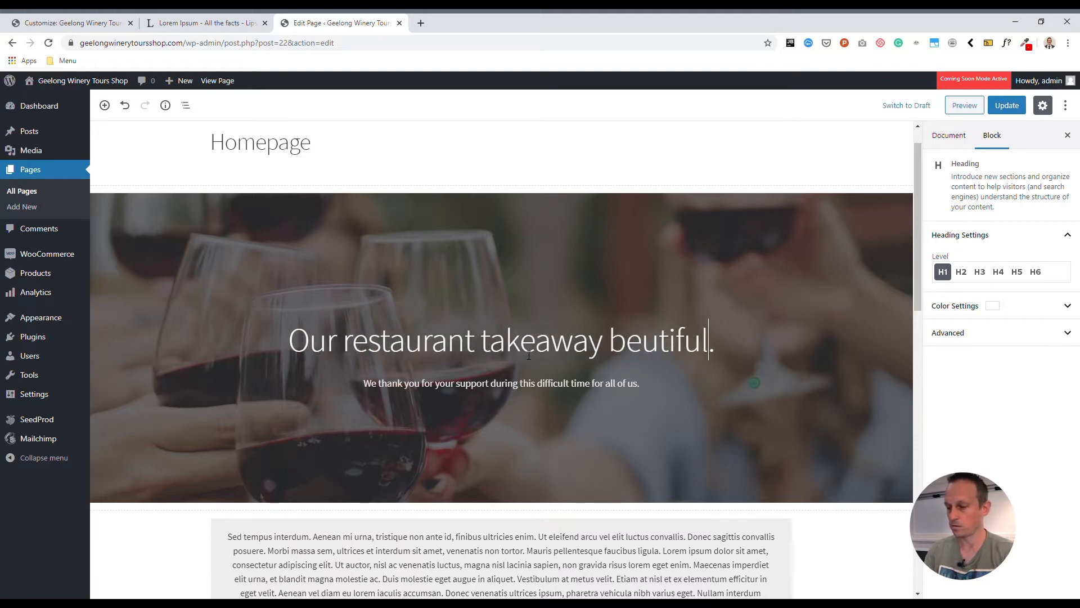
type("d")
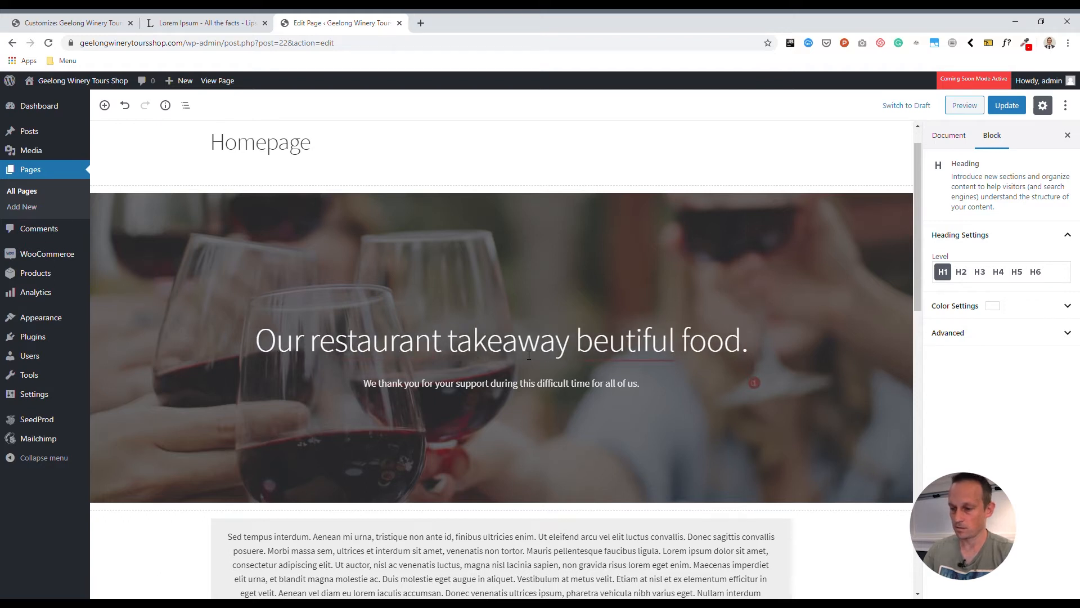
Correct the misspelled 'beutiful' to 'beautiful' in the cover heading
key("ctrl+Left")
key("ctrl+Left")
key("ctrl+Left")
key("ctrl+Right")
key("Right")
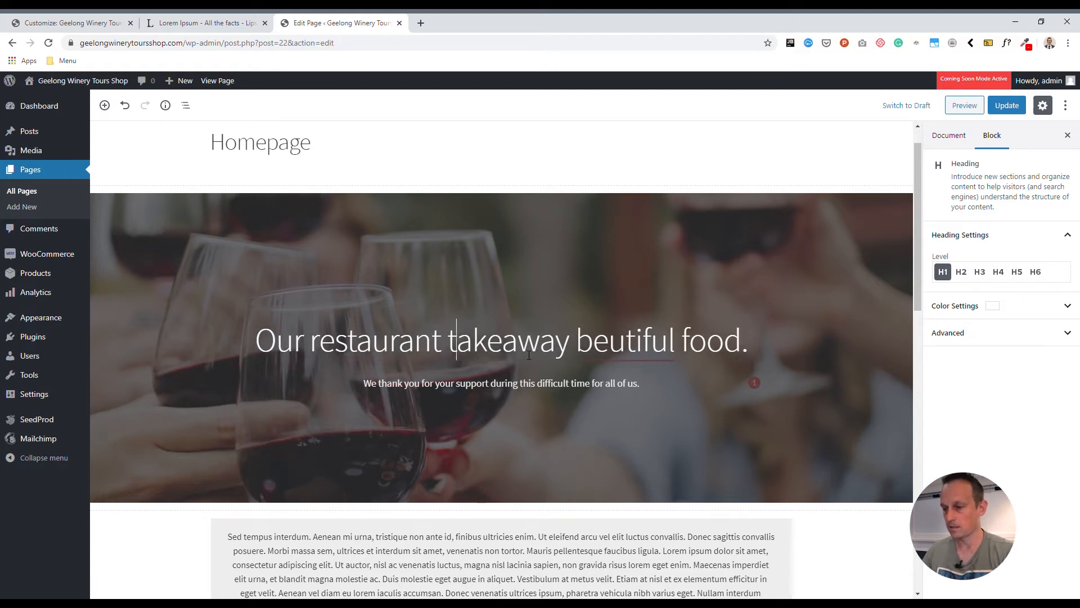
key("ctrl+Right")
key("ctrl+shift+Left")
type("beautiful")
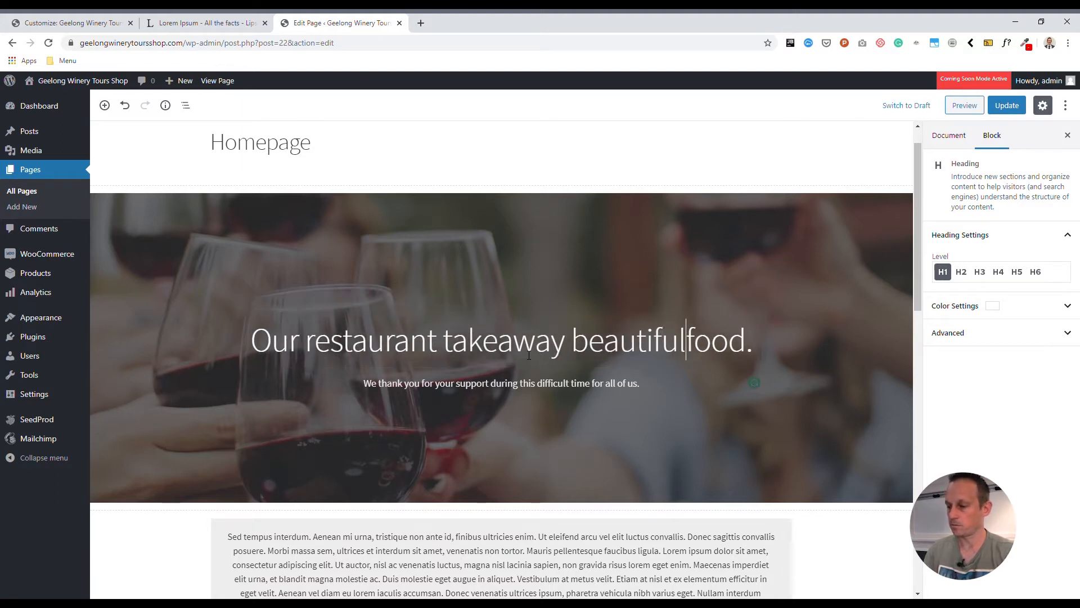
key("Right")
key("Right")
key("Right")
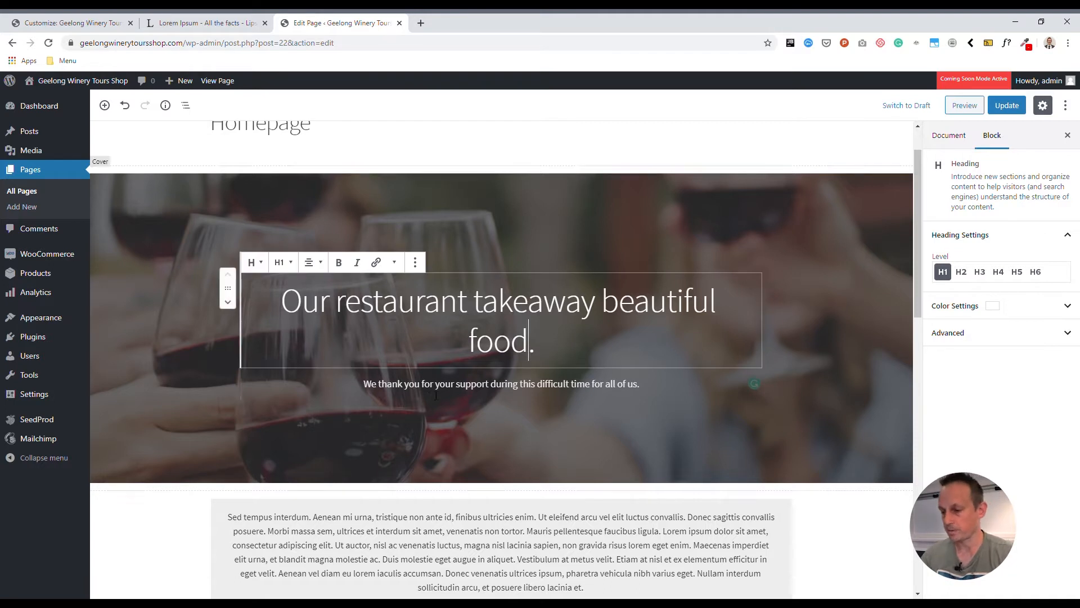
left_click(600, 383)
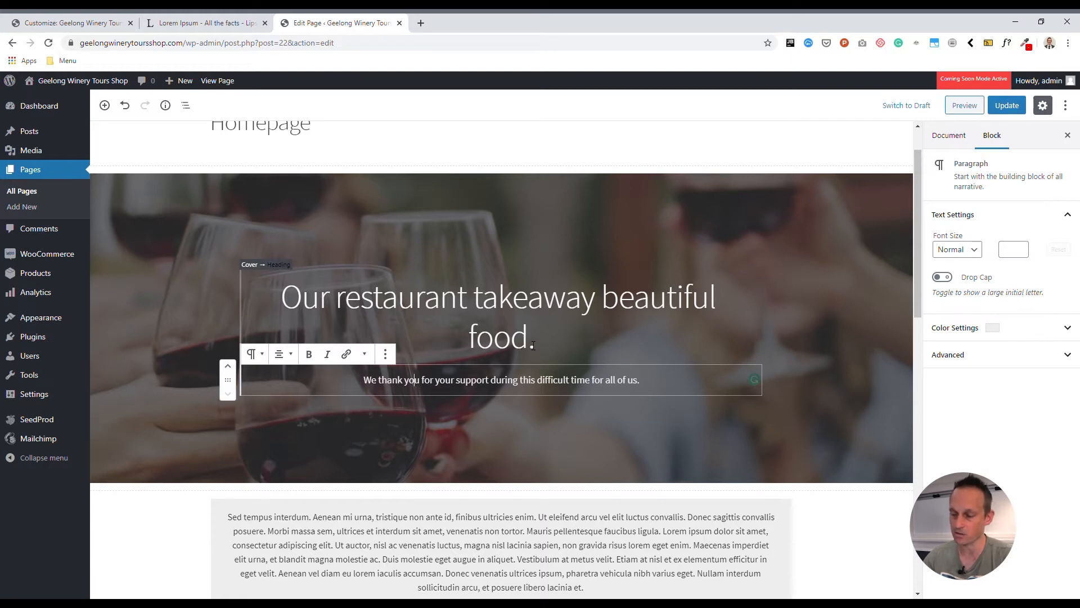
Retype the whole cover heading as 'Grab your gift vouchers here.' with no trailing space
left_click_drag(533, 345, 284, 304)
left_click(642, 384)
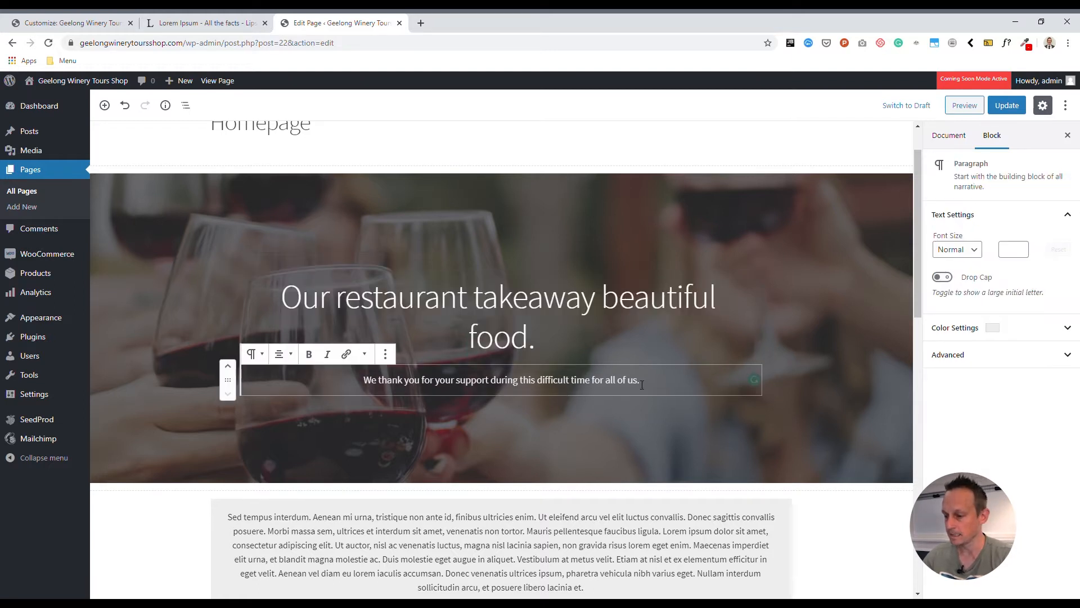
left_click_drag(532, 341, 289, 306)
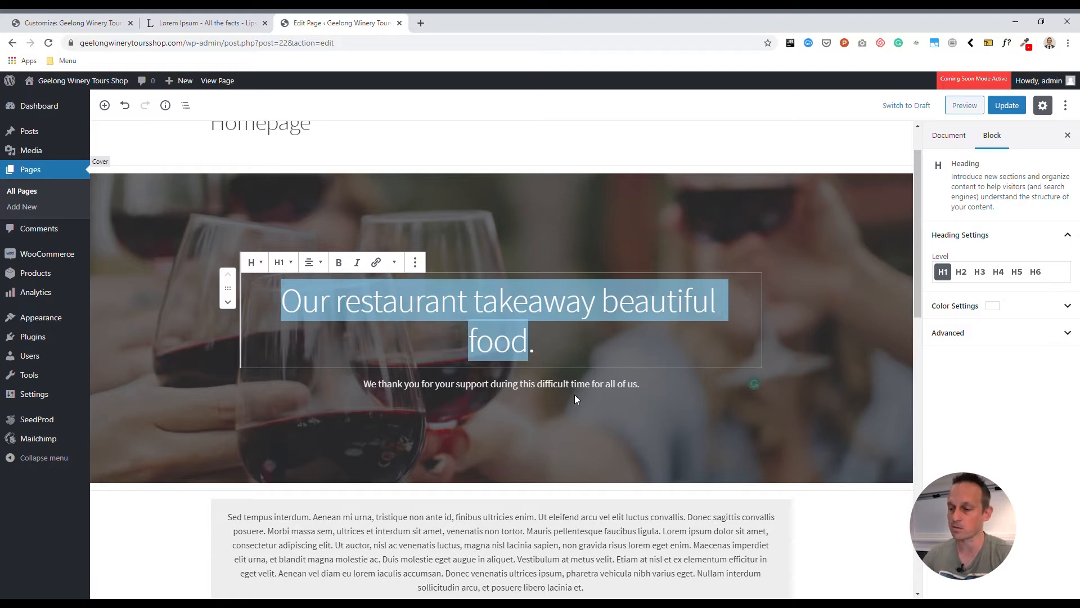
key("Right")
left_click_drag(536, 345, 245, 302)
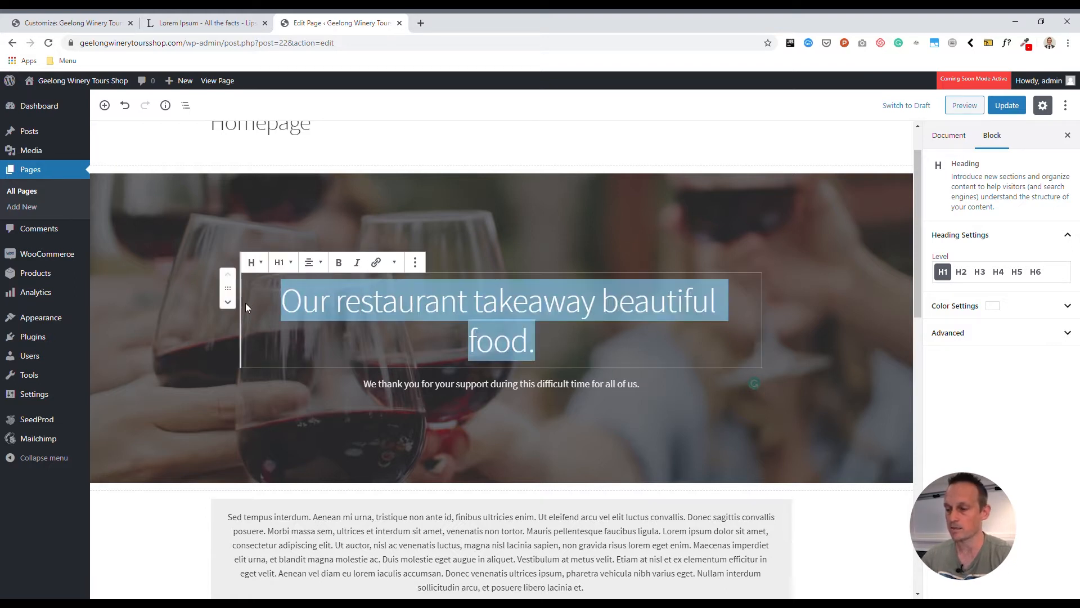
type("Grab a")
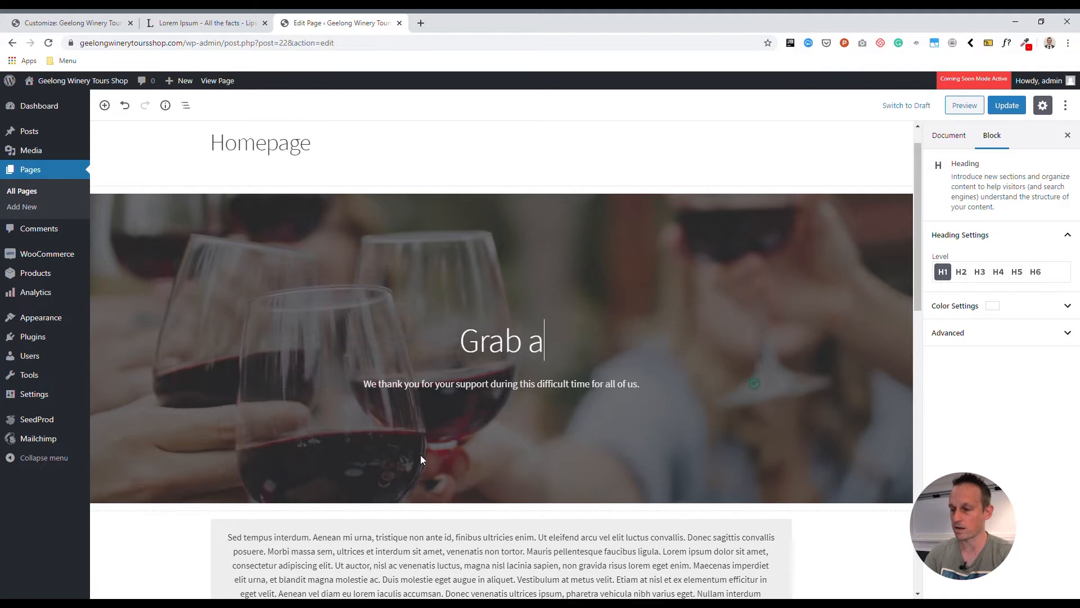
key("BackSpace")
type("your gif")
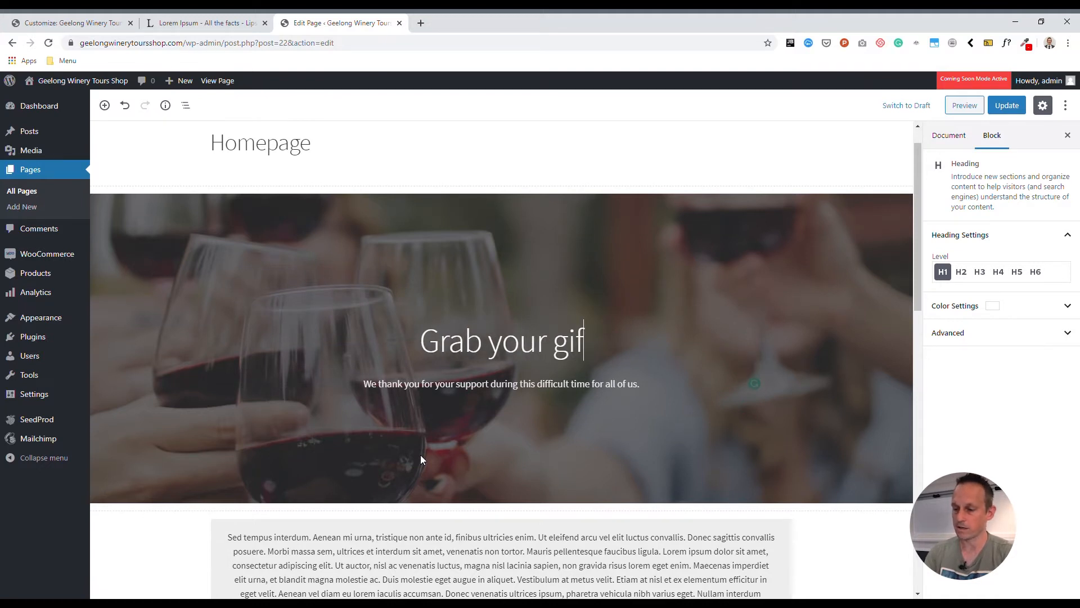
type("t vouche")
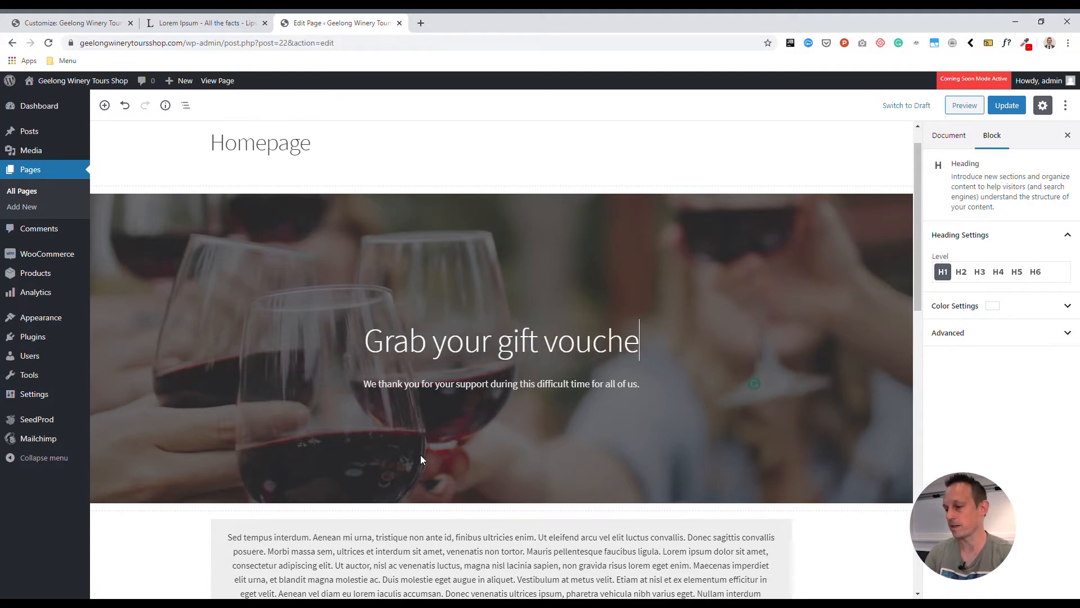
type("rs here.")
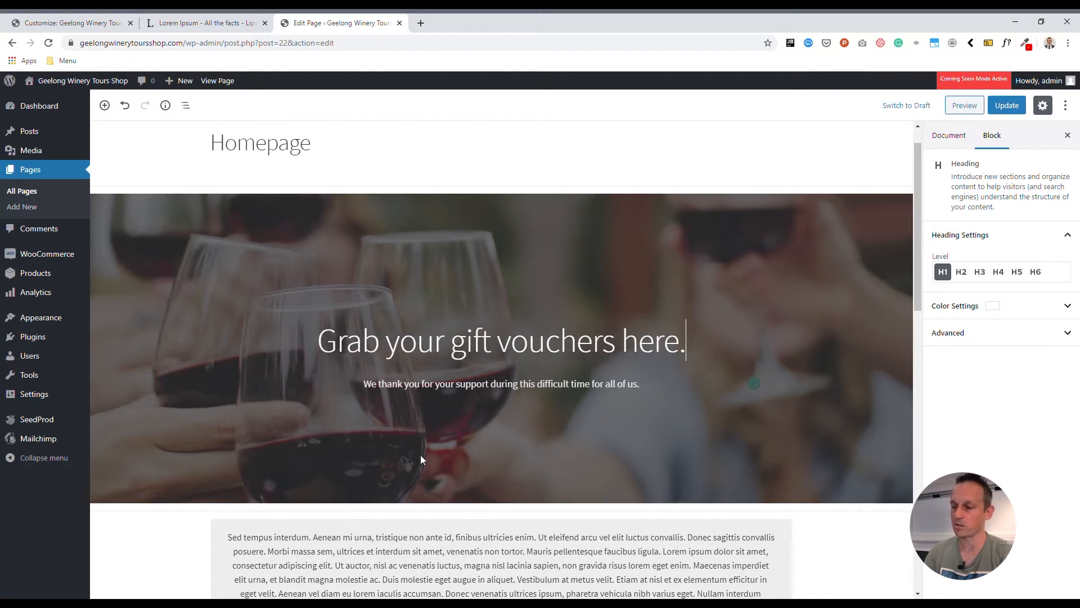
key("BackSpace")
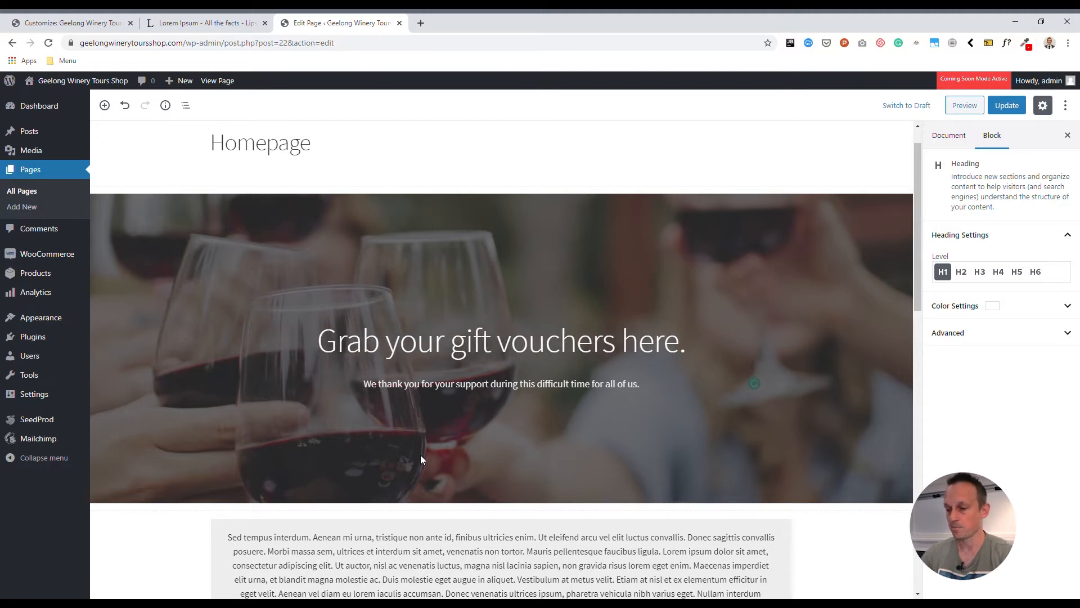
left_click(507, 381)
Rewrite the cover subtitle as 'We thank you for your purchase, in advance' and select the cover block
left_click_drag(637, 386, 368, 391)
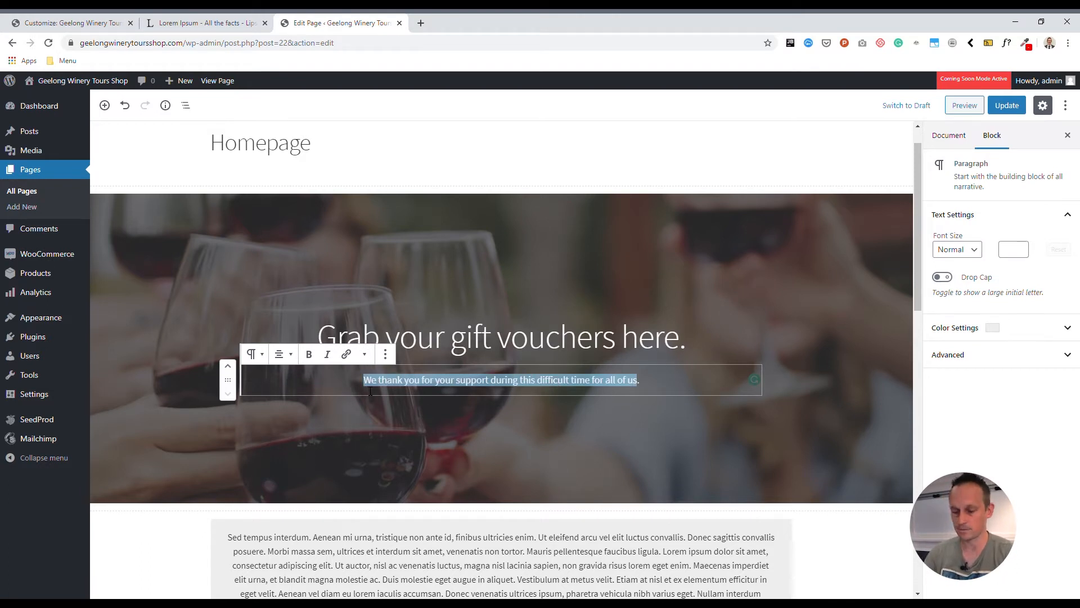
type("We thank you for your time.")
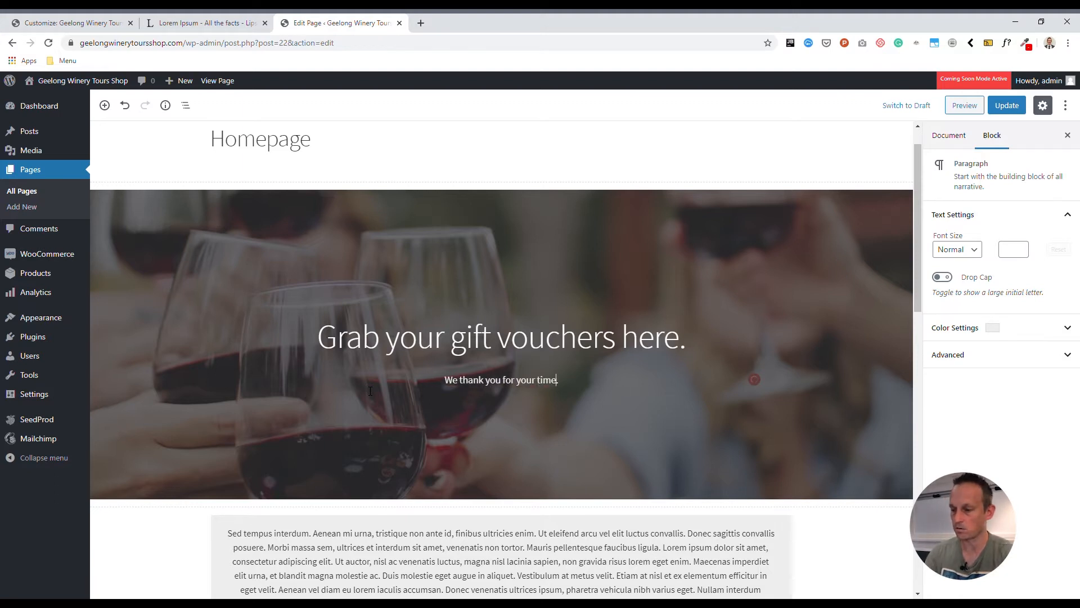
key("BackSpace")
key("BackSpace")
key("BackSpace")
key("BackSpace")
type("purchase")
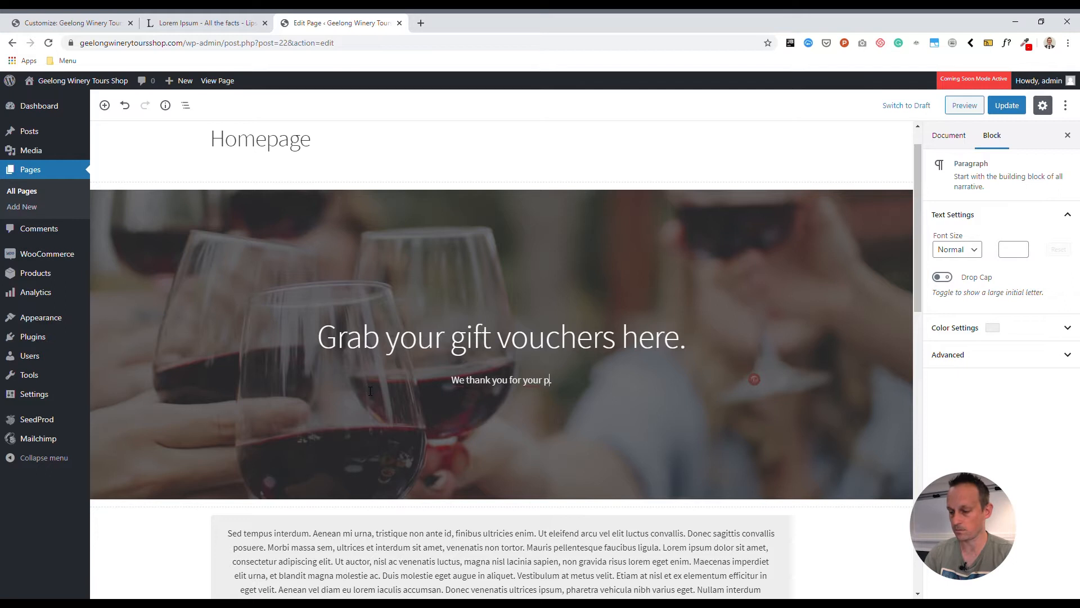
type(", i")
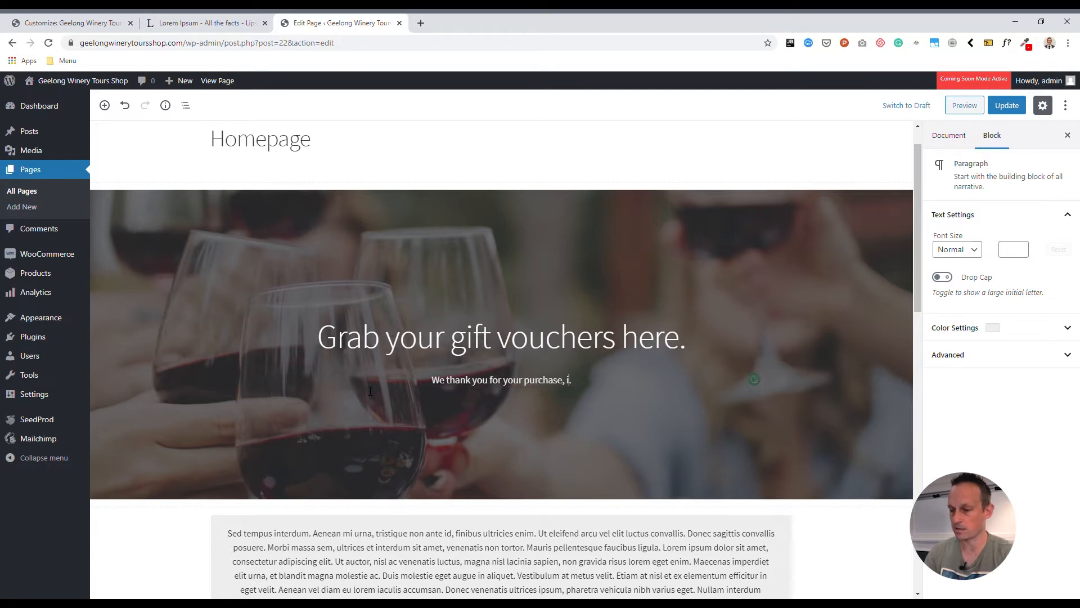
type("n advance")
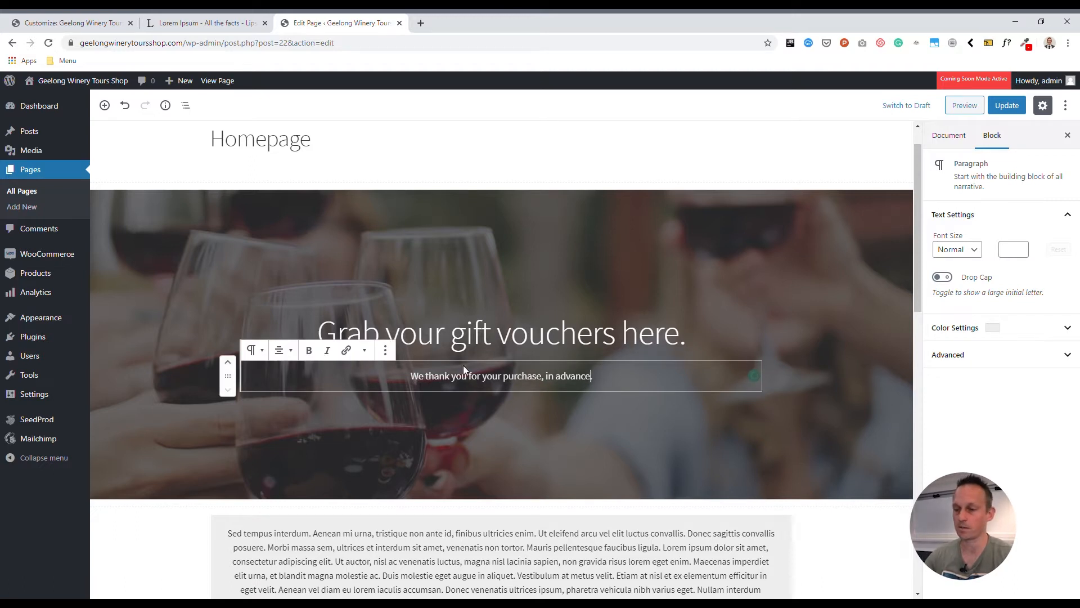
key("Left")
key("Left")
key("Left")
key("Left")
key("Left")
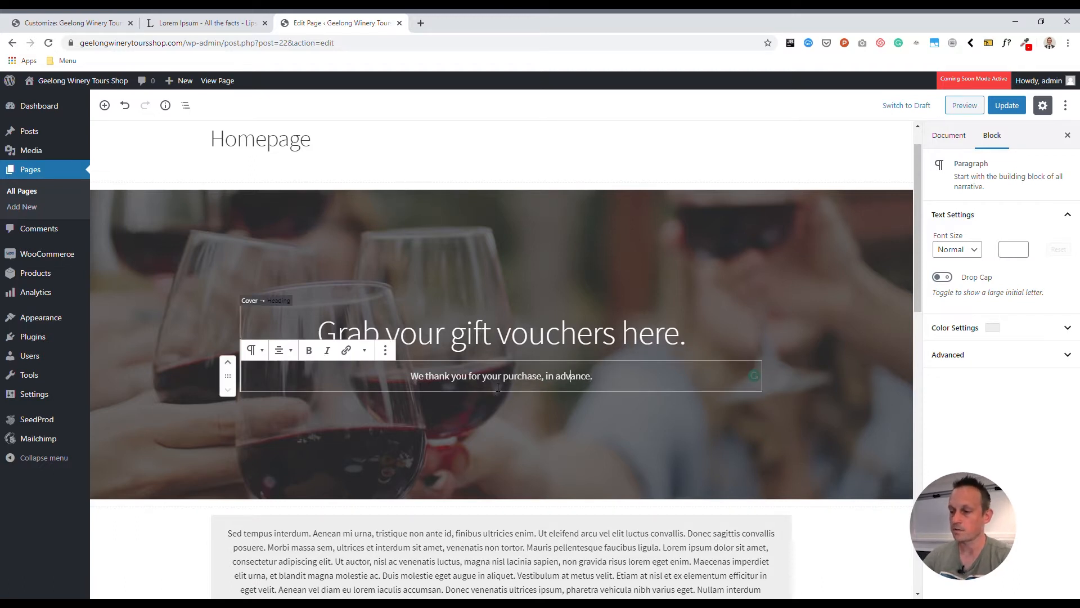
left_click(174, 236)
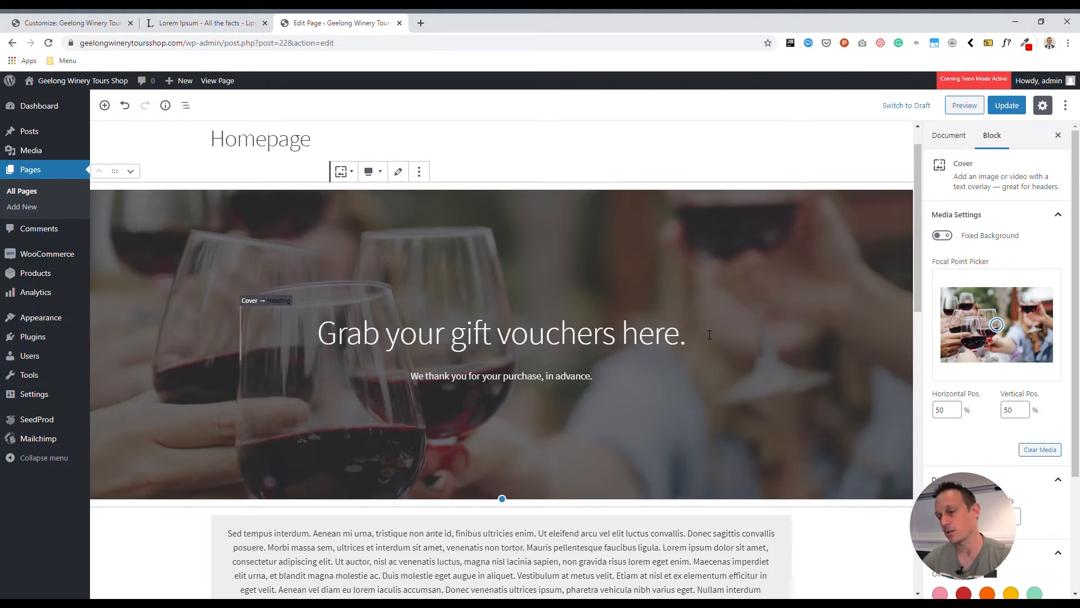
Select and clear the existing cover heading text
left_click_drag(337, 340, 670, 340)
key("Right")
key("Right")
key("shift+Right")
key("ctrl+shift+Left")
key("ctrl+shift+Left")
key("ctrl+shift+Left")
key("ctrl+shift+Left")
key("ctrl+shift+Left")
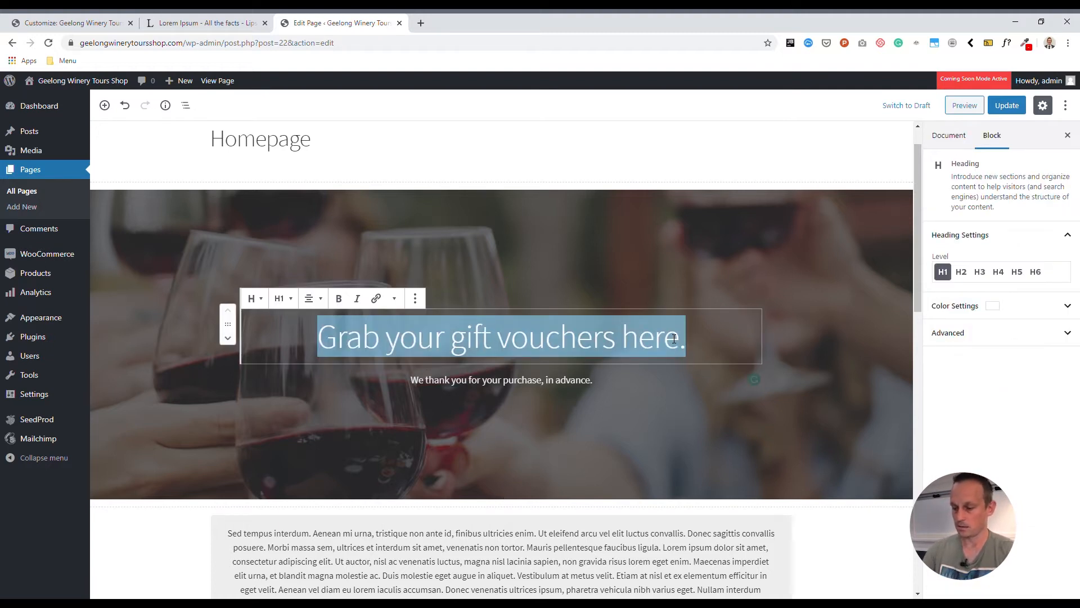
type("You")
key("BackSpace")
key("BackSpace")
key("BackSpace")
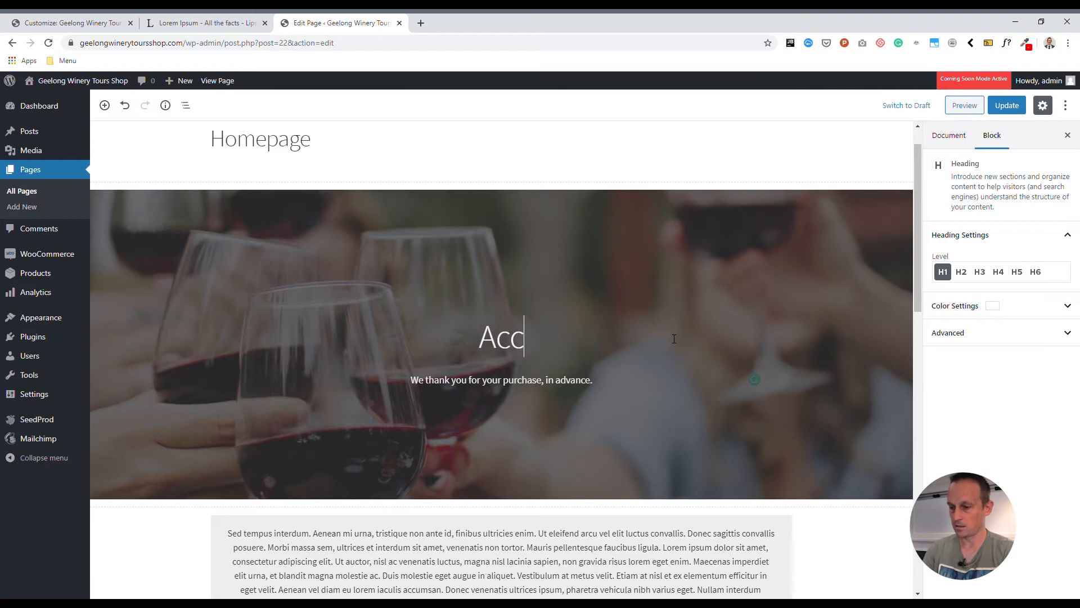
Type 'You can still access the tastiest food in Geelong, right here! Home delivered.' as the heading
type("You can s")
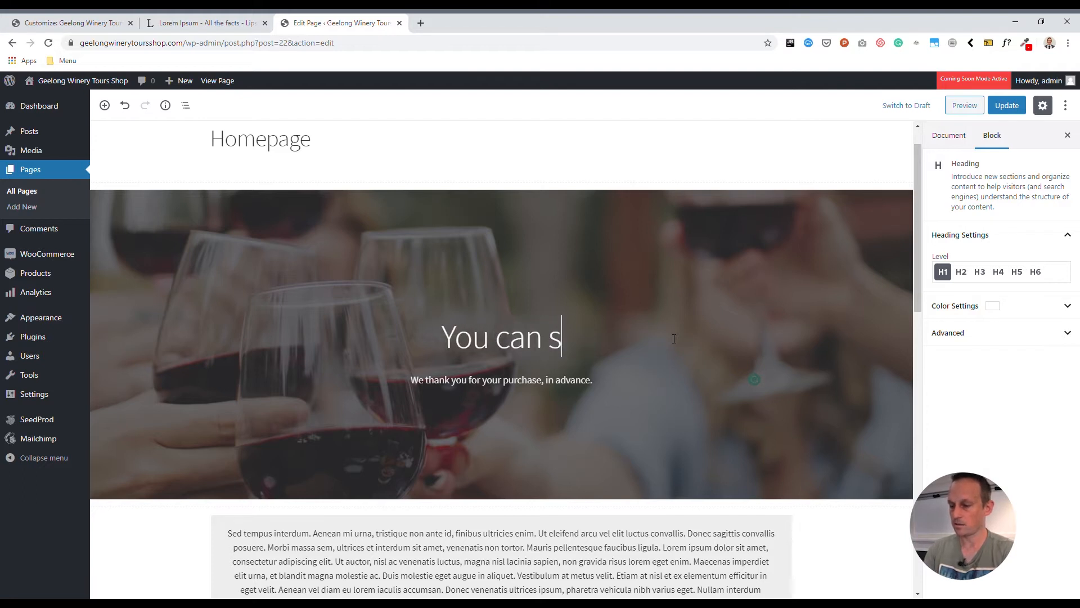
type("till access the bes")
key("BackSpace")
key("BackSpace")
key("BackSpace")
key("BackSpace")
type("te")
key("BackSpace")
type("astie")
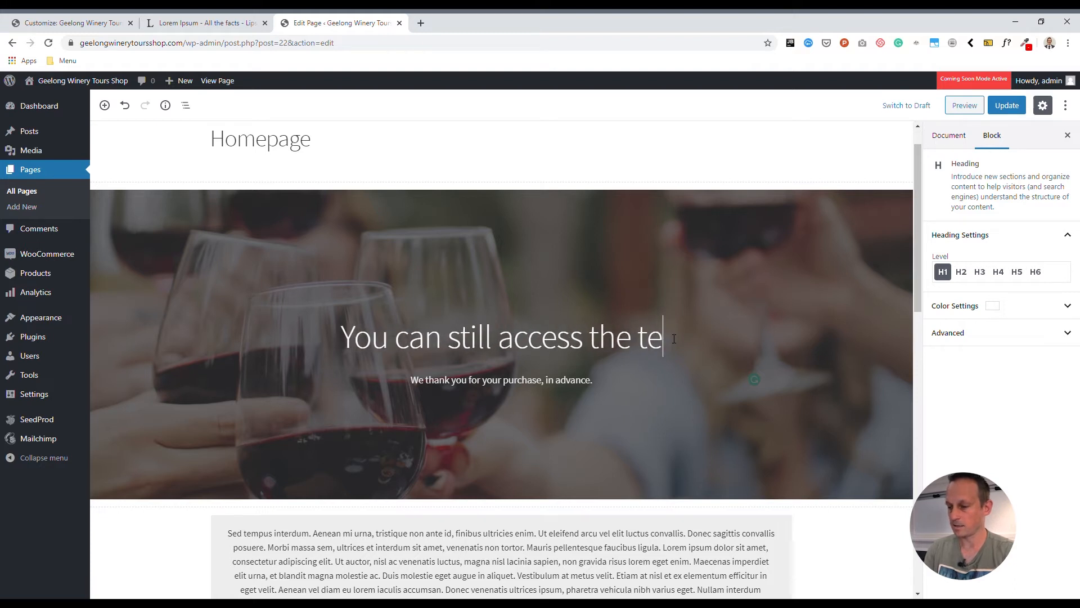
type("st f")
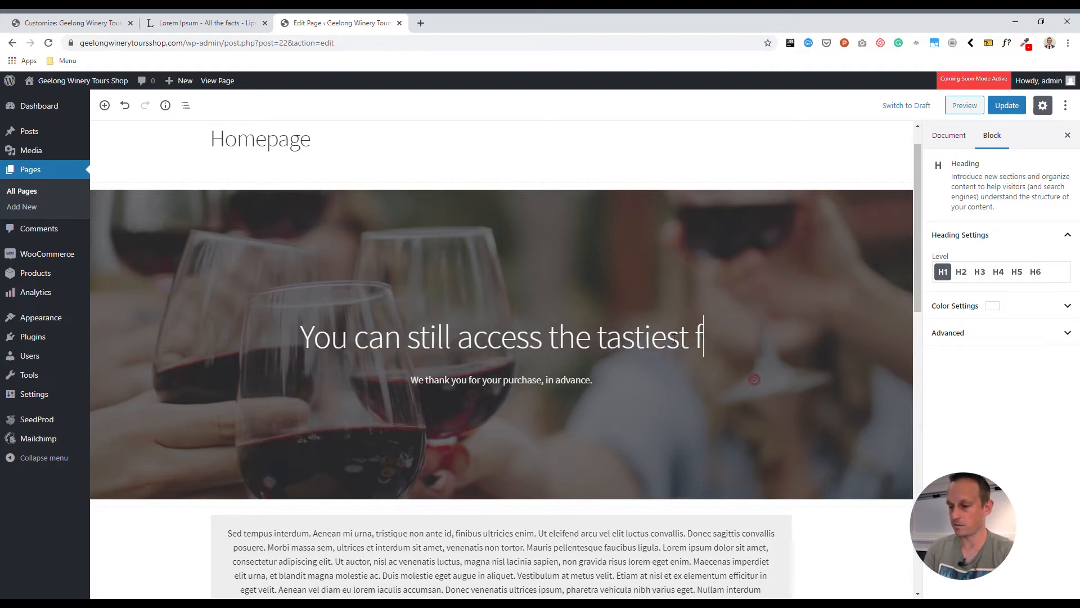
type("ood in G")
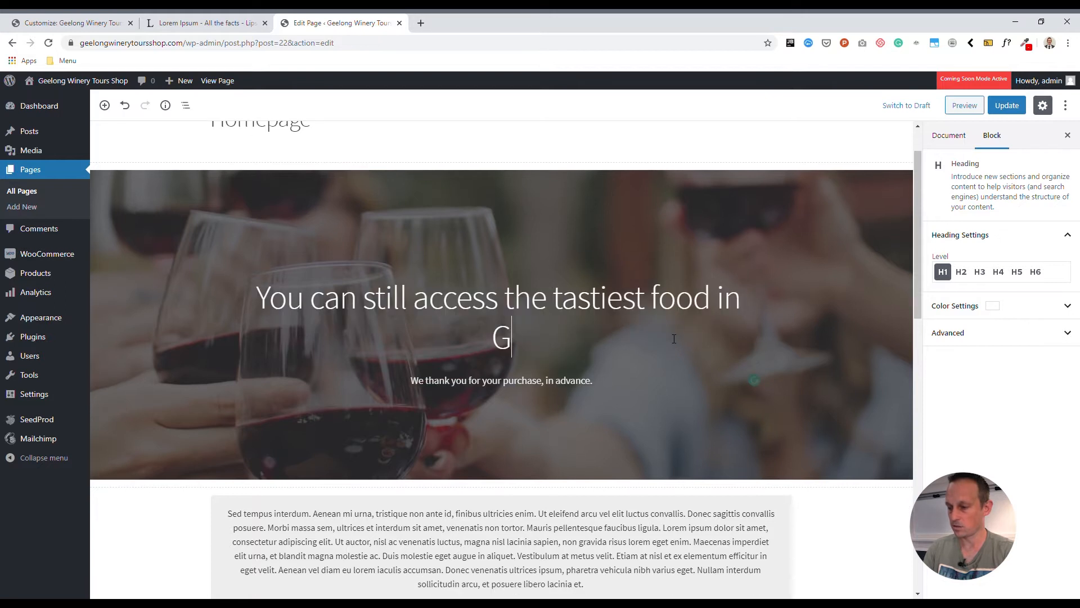
type("eelong, right her")
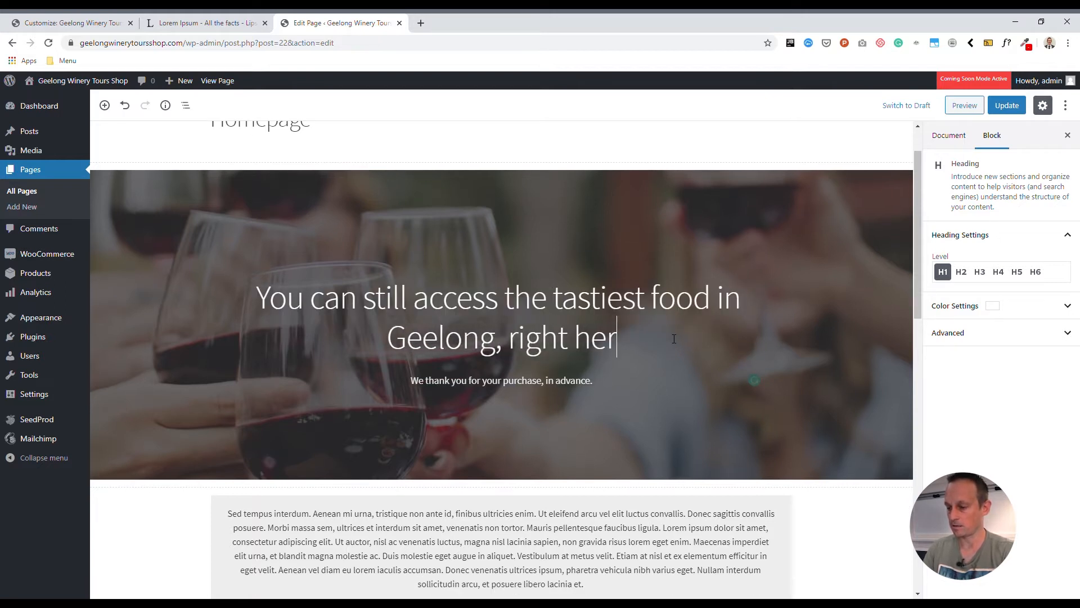
key("BackSpace")
type("e")
key("BackSpace")
type("re! Home delivr")
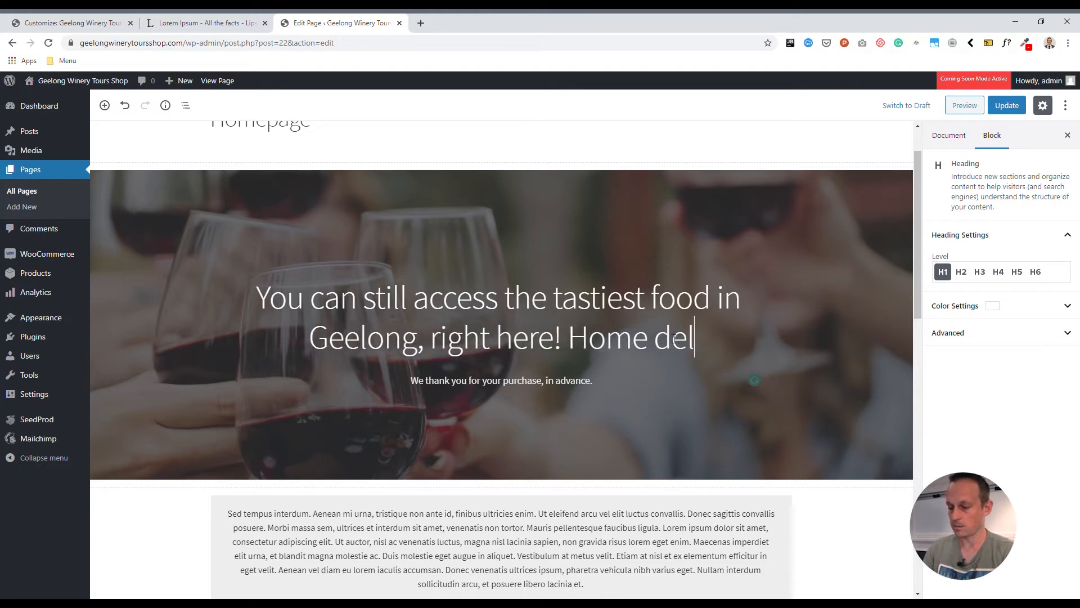
key("BackSpace")
type("ered.")
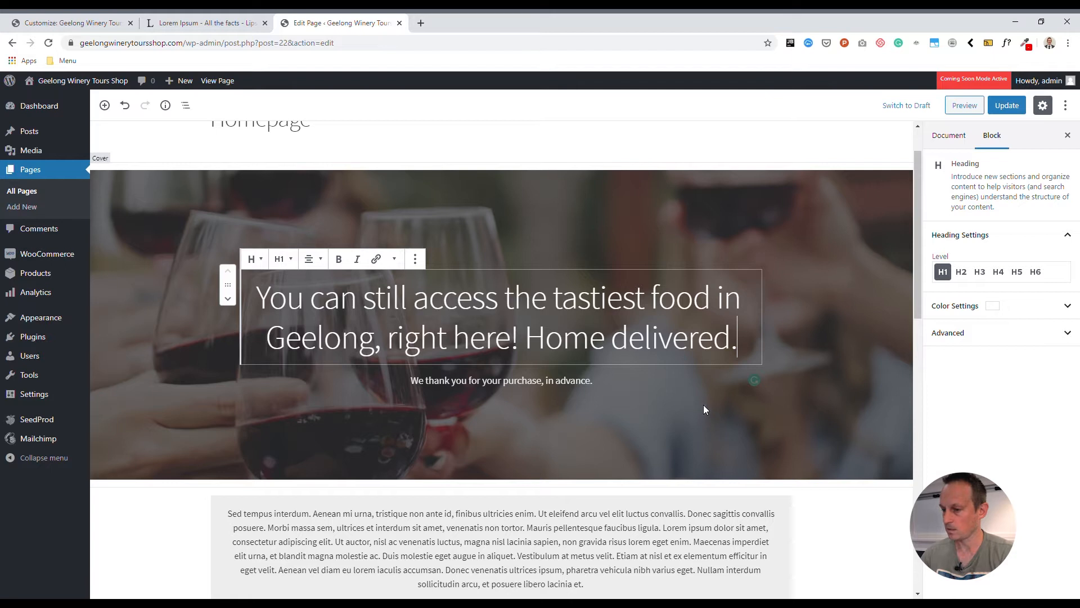
scroll(704, 409, "up", 1)
left_click(167, 251)
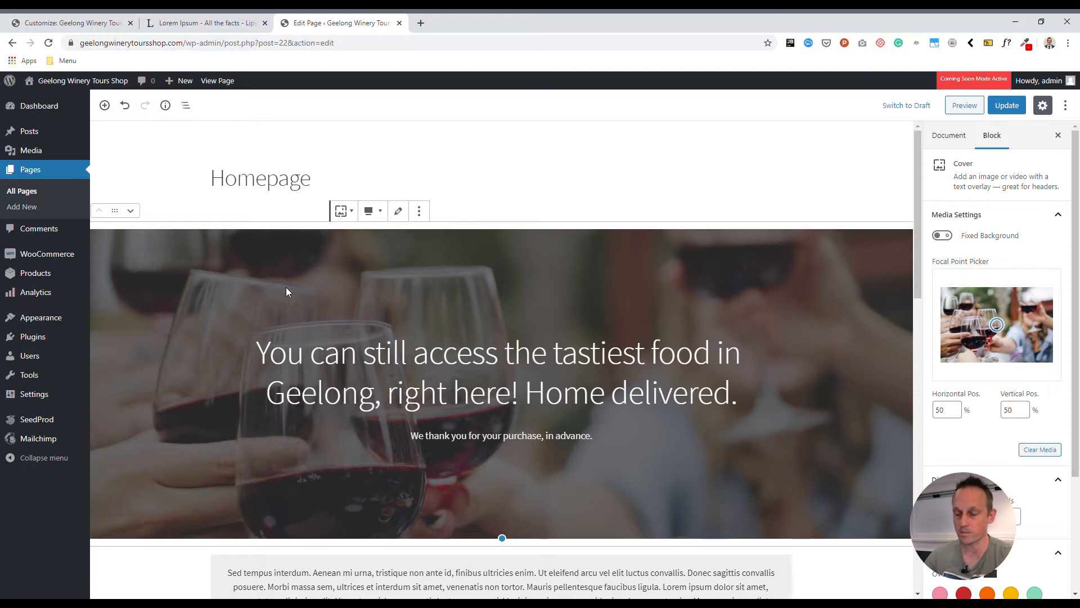
left_click(421, 23)
Go to unsplash.com and search for 'food' photos
type("unspa")
key("BackSpace")
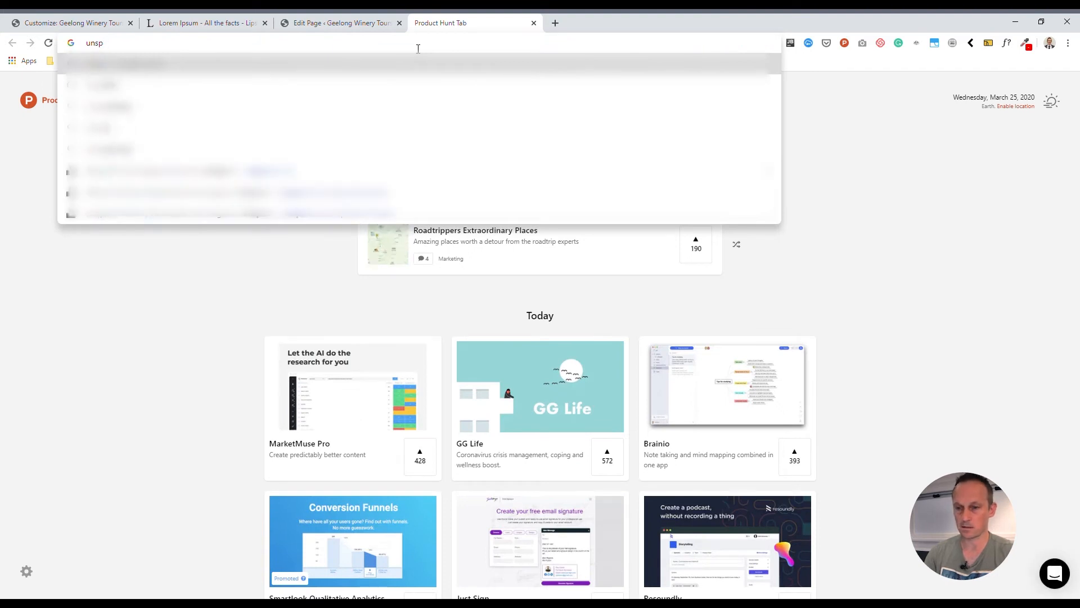
type("l")
key("Return")
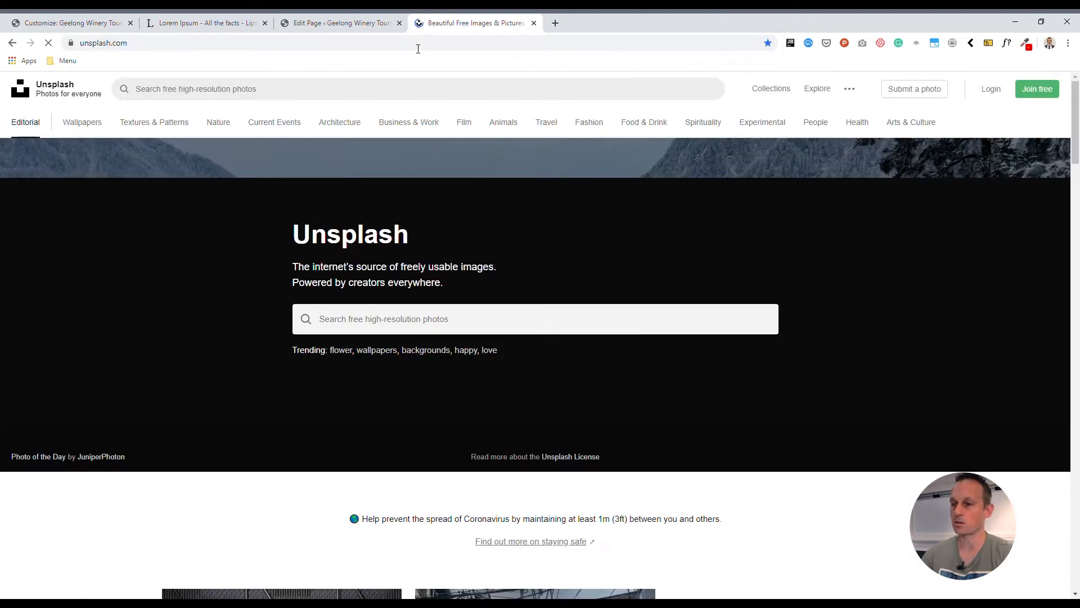
left_click(412, 334)
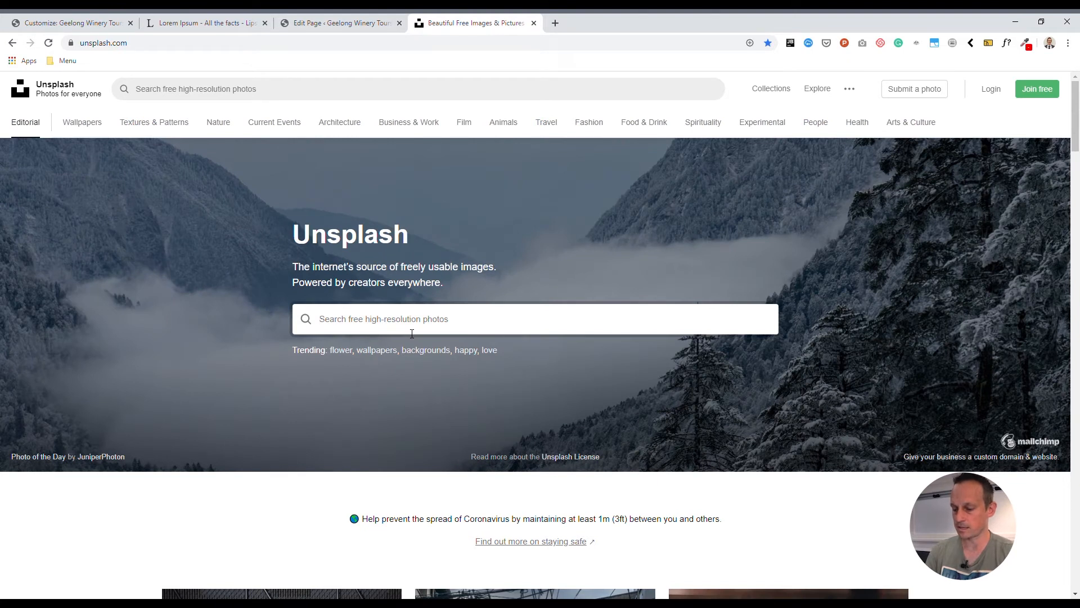
type("food")
key("Return")
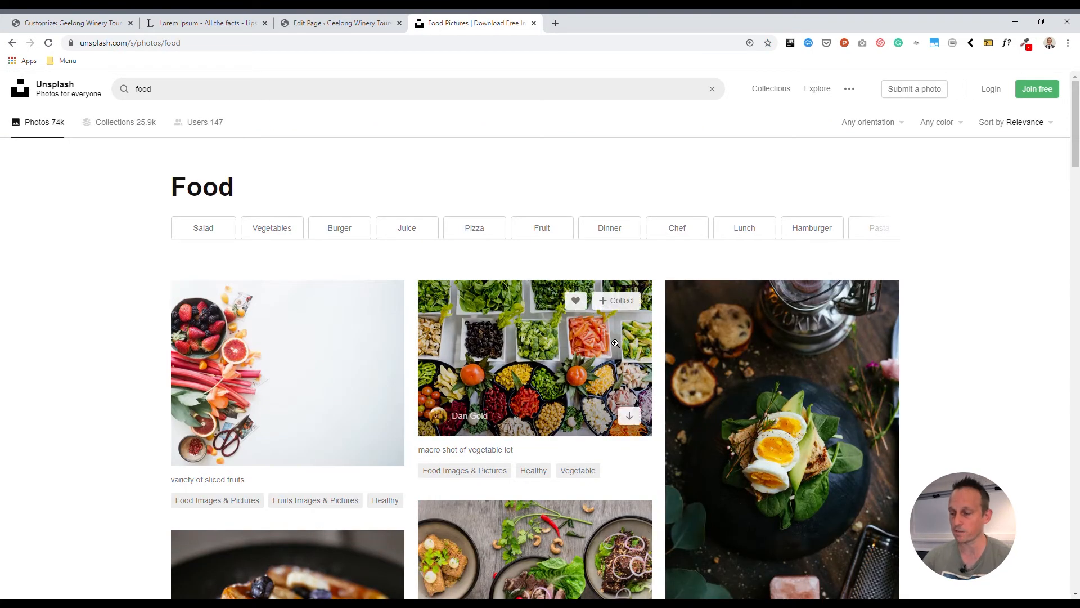
scroll(540, 349, "down", 5)
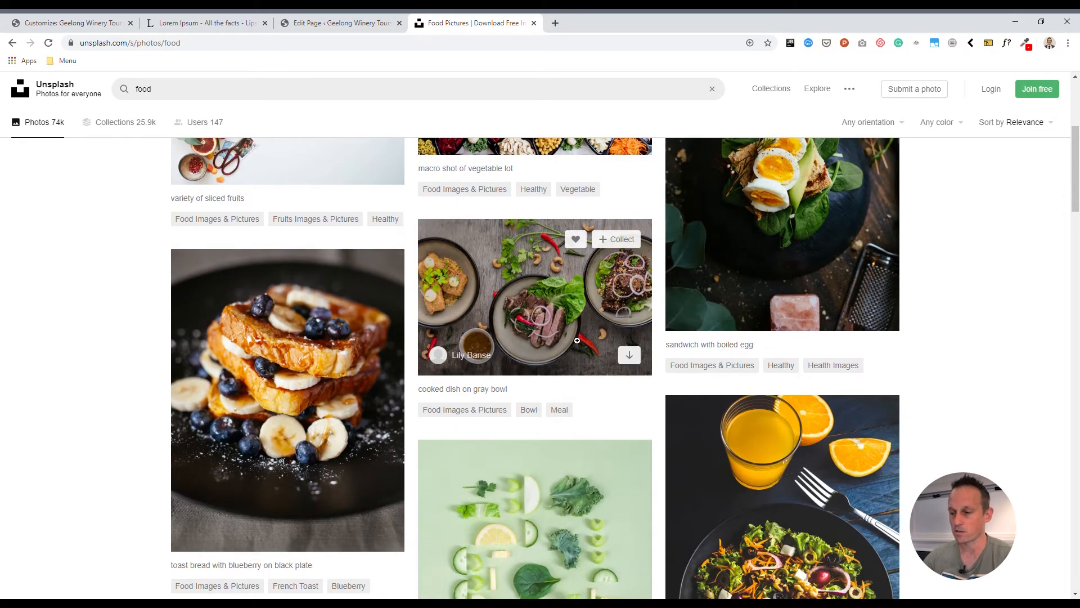
Download the cooked dish on gray bowl photo and return to the WordPress editor
left_click(583, 317)
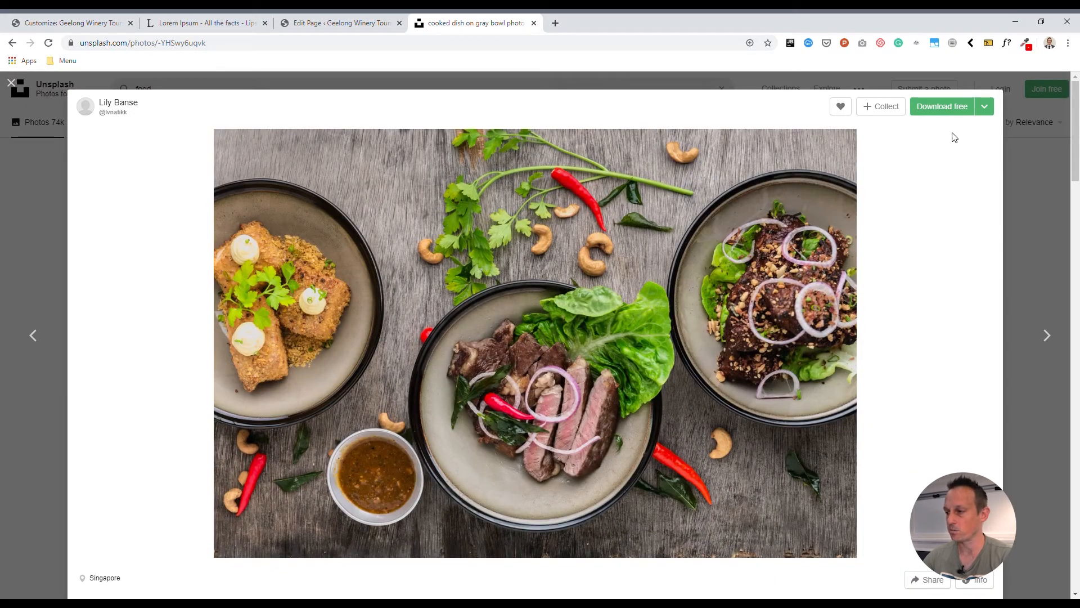
left_click(921, 109)
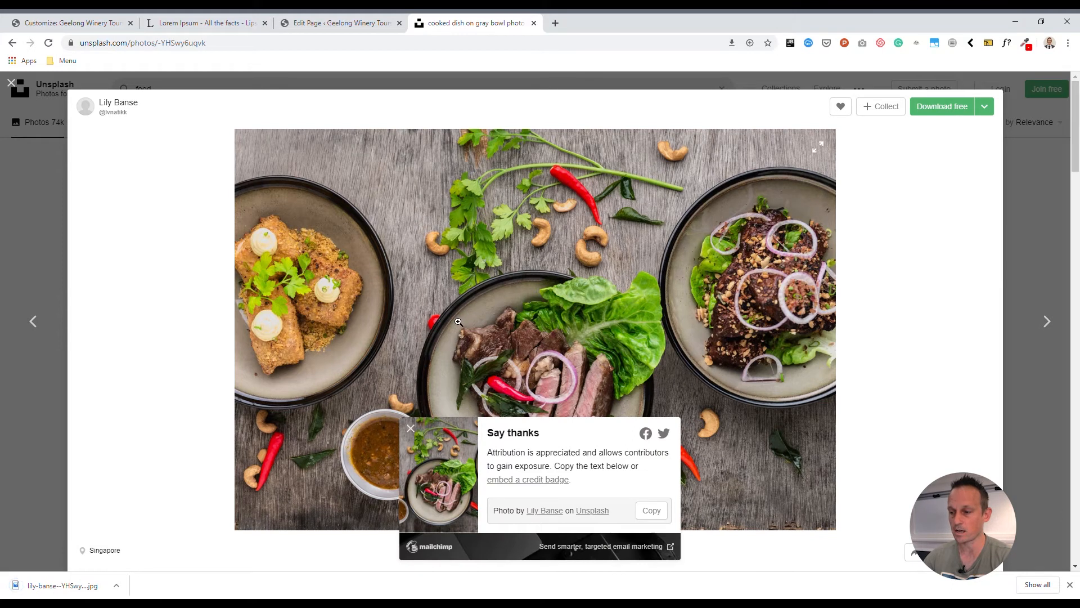
left_click(287, 21)
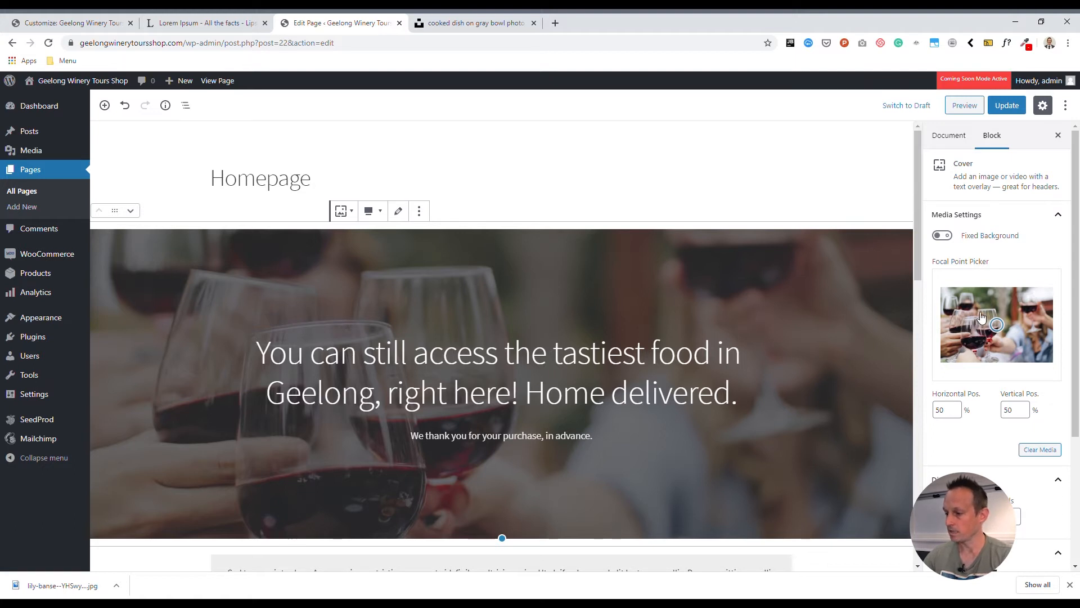
Upload the downloaded dish photo and set it as the cover's background image
scroll(981, 316, "down", 3)
scroll(982, 316, "up", 3)
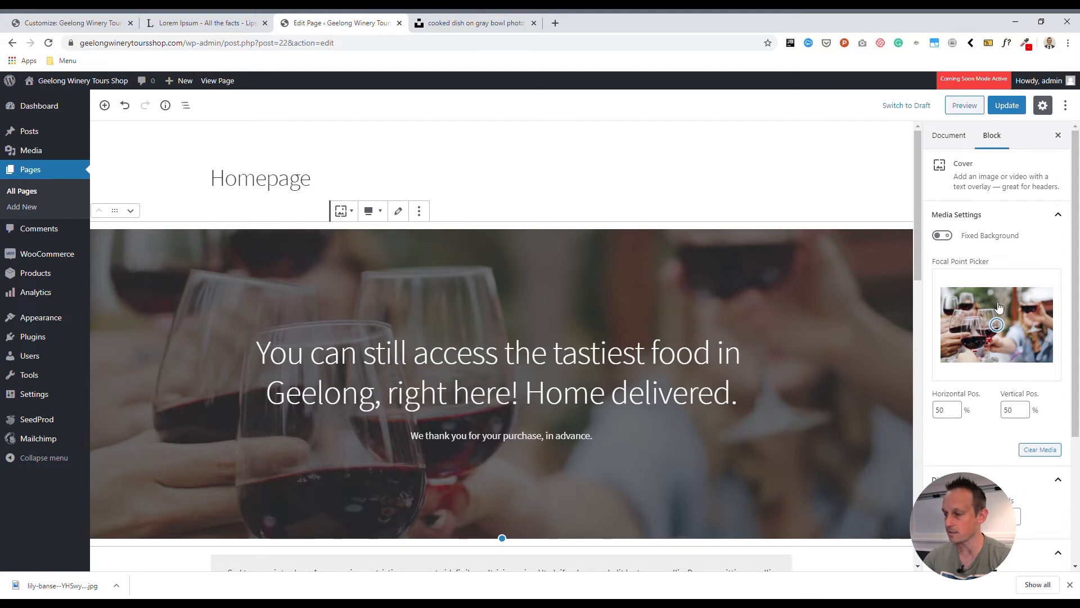
scroll(1001, 379, "down", 3)
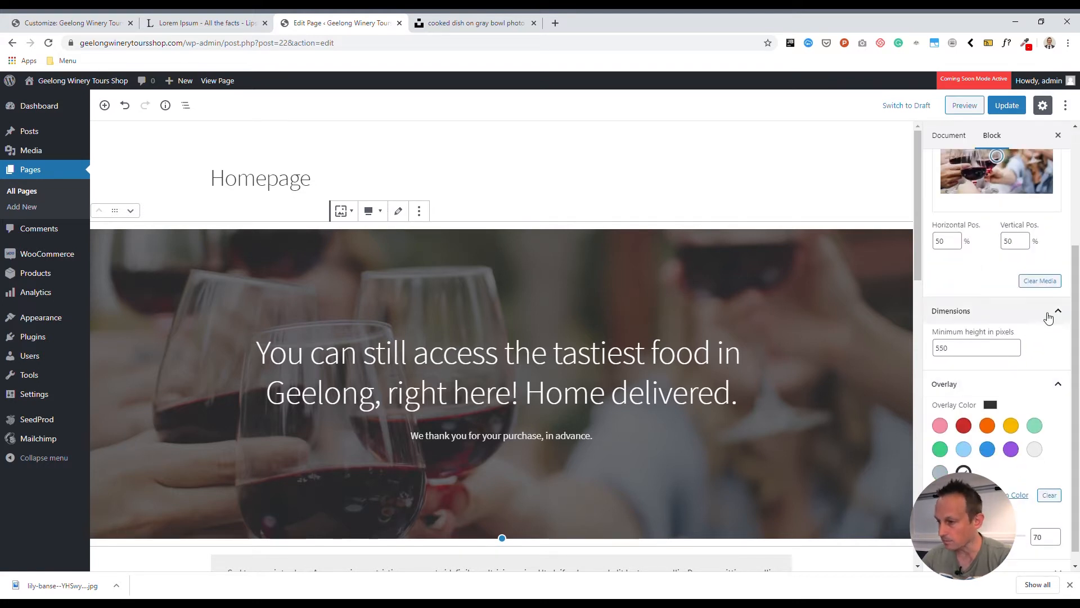
scroll(1010, 320, "up", 3)
left_click(398, 211)
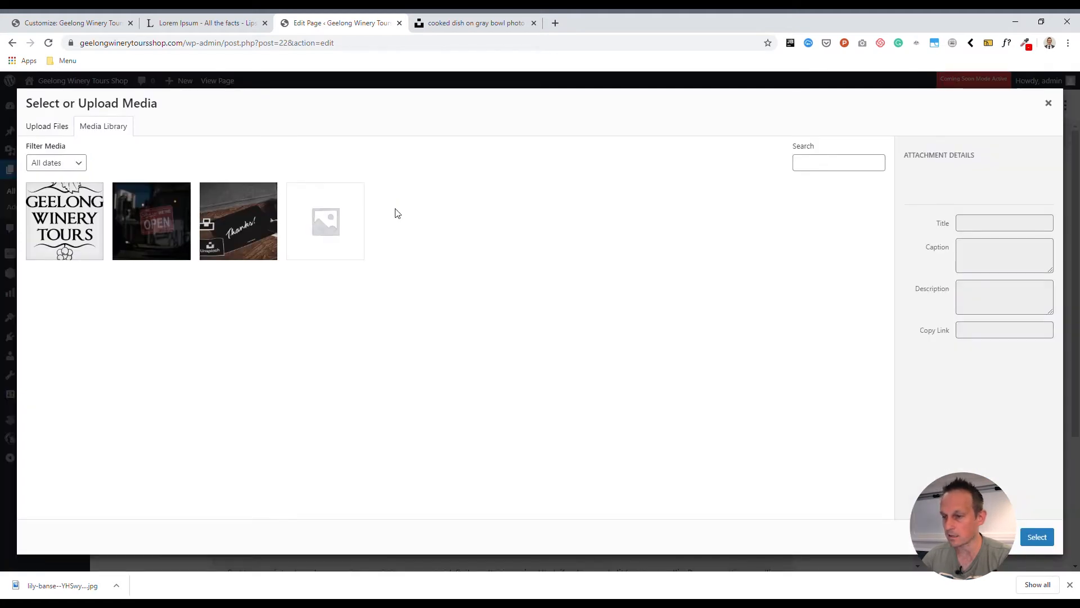
left_click(47, 127)
left_click(519, 312)
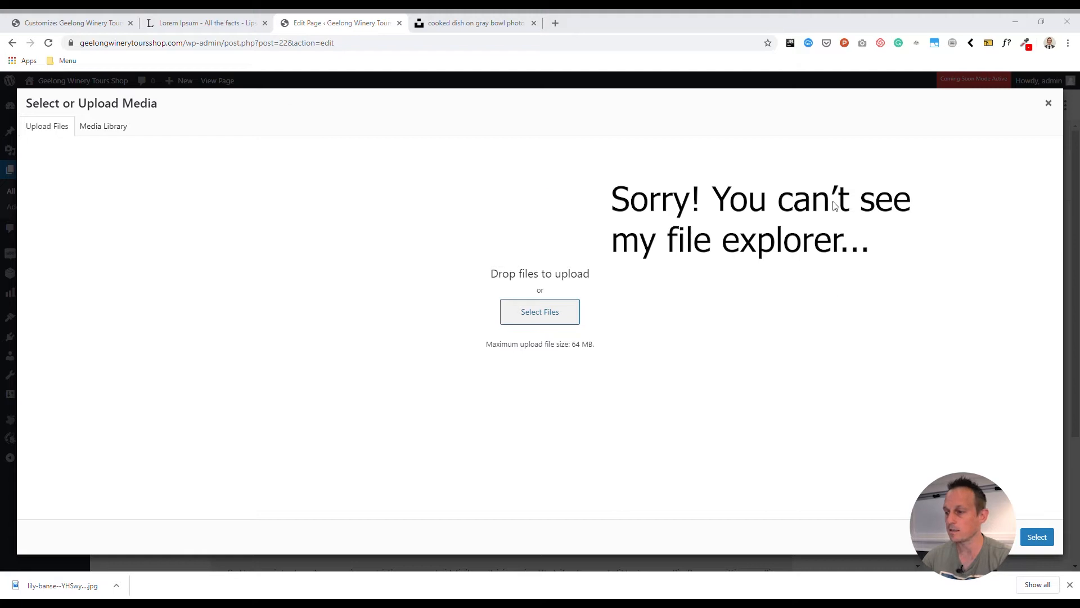
left_click(877, 534)
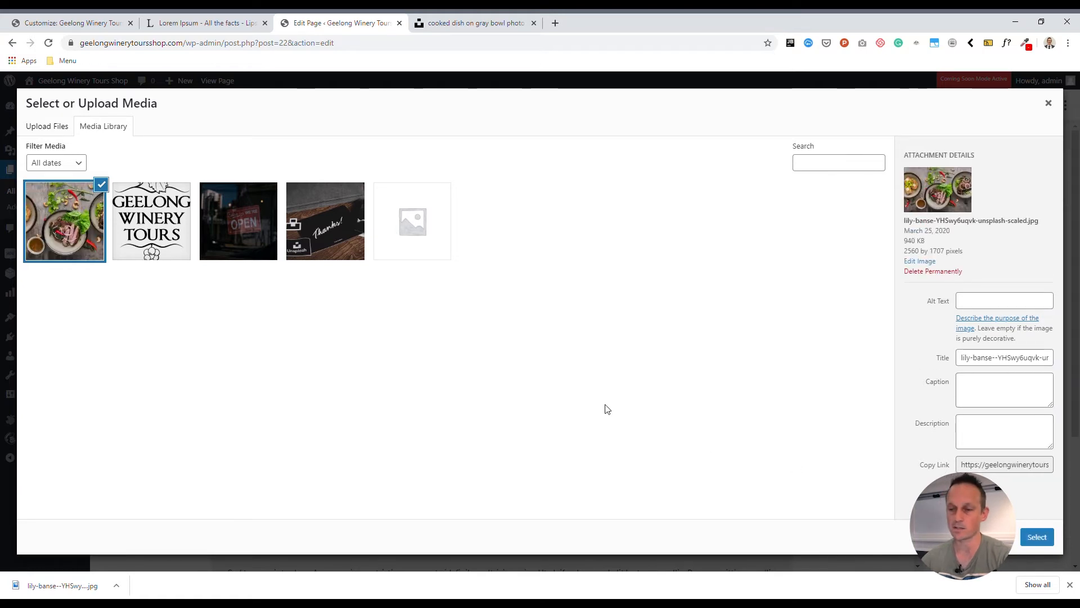
left_click(1037, 536)
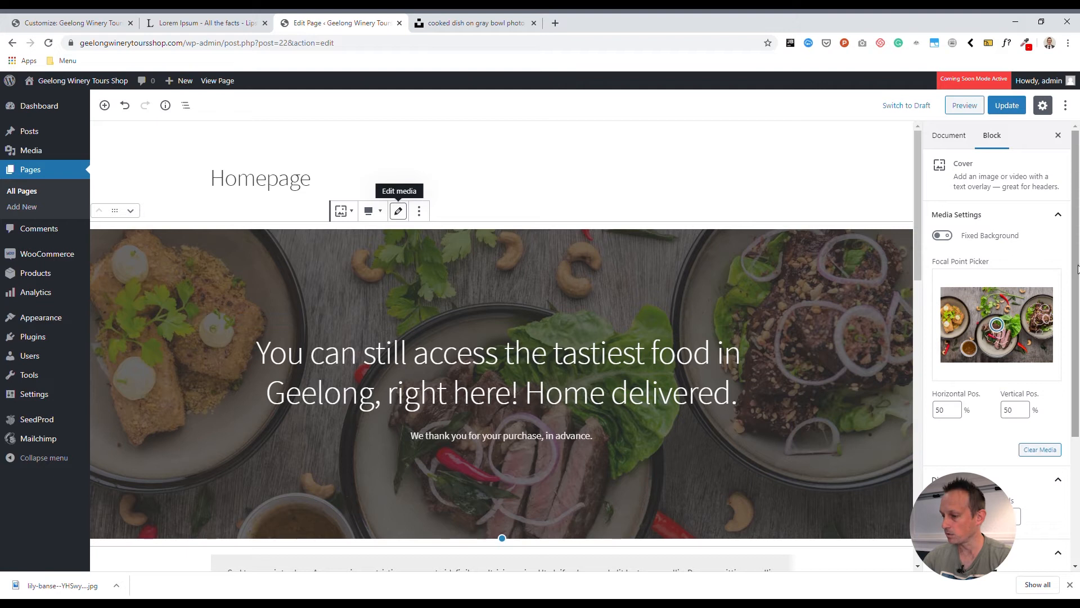
Toggle the cover's dark overlay colour on and off, leaving it removed
scroll(1046, 428, "down", 3)
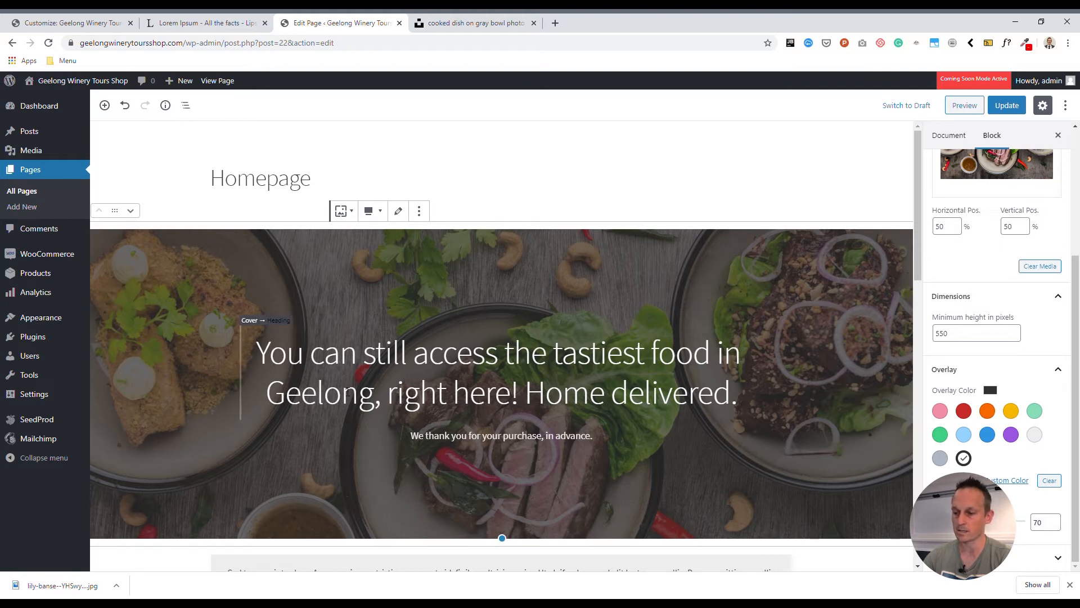
left_click(964, 458)
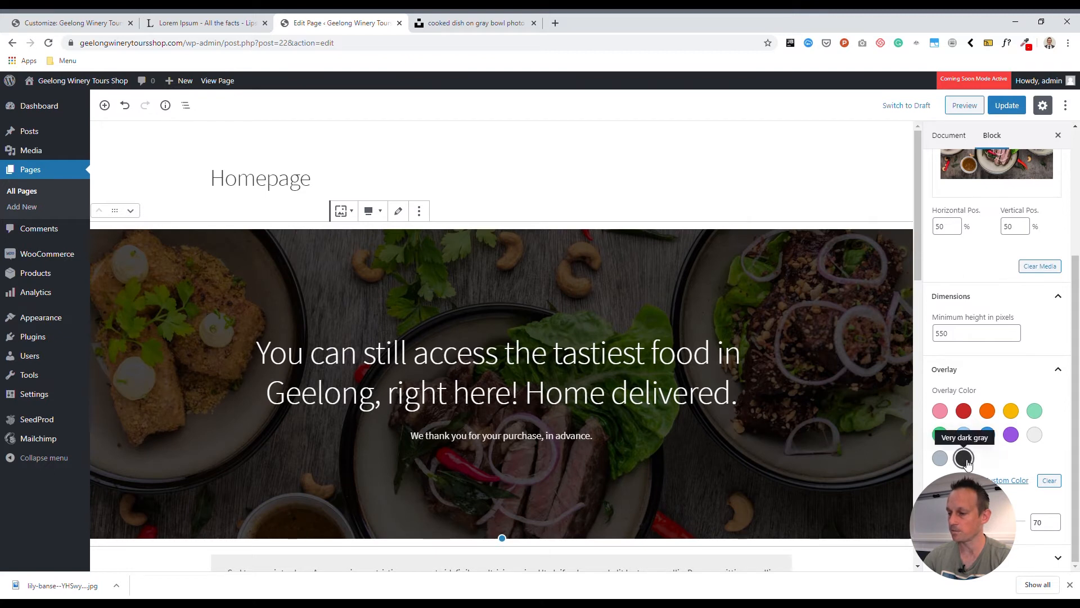
left_click(964, 459)
left_click(965, 459)
left_click(965, 459)
left_click(965, 459)
left_click(964, 459)
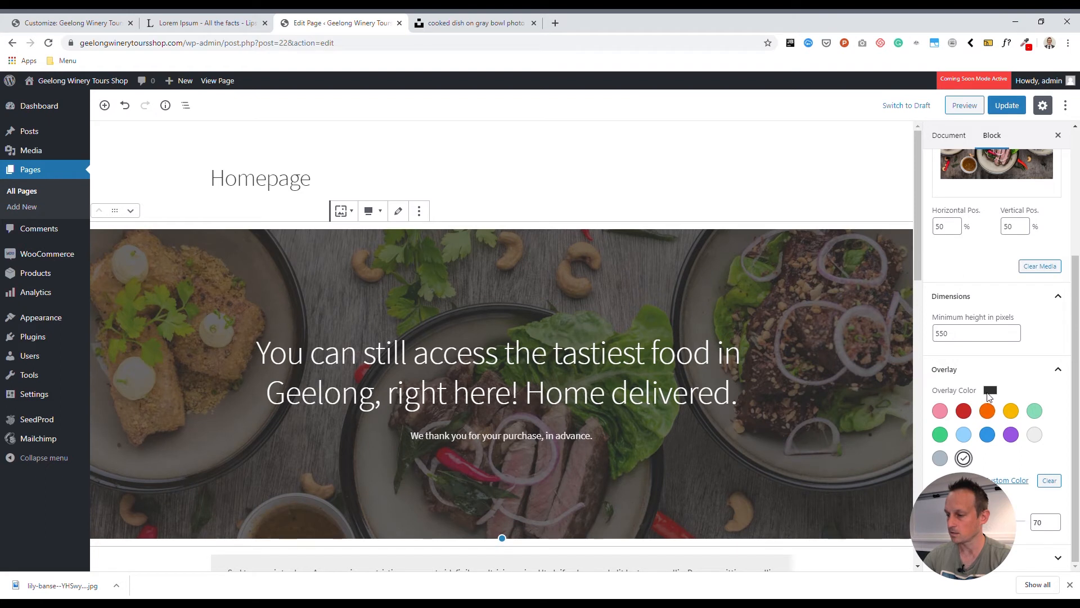
left_click(963, 457)
Adjust the cover overlay opacity slider, ending at 60
left_click_drag(997, 521, 894, 516)
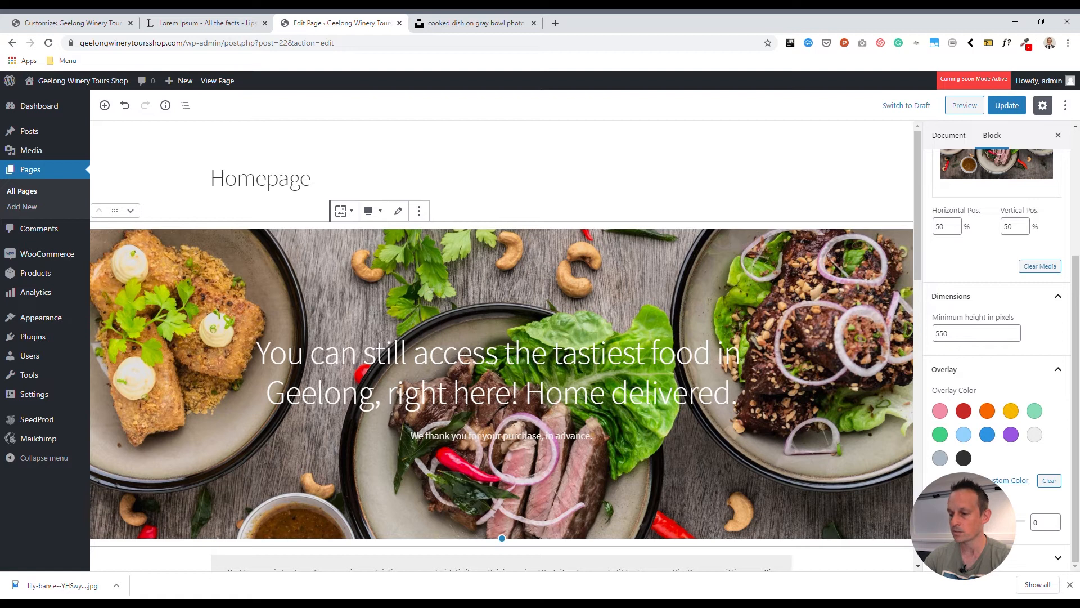
left_click_drag(939, 521, 980, 521)
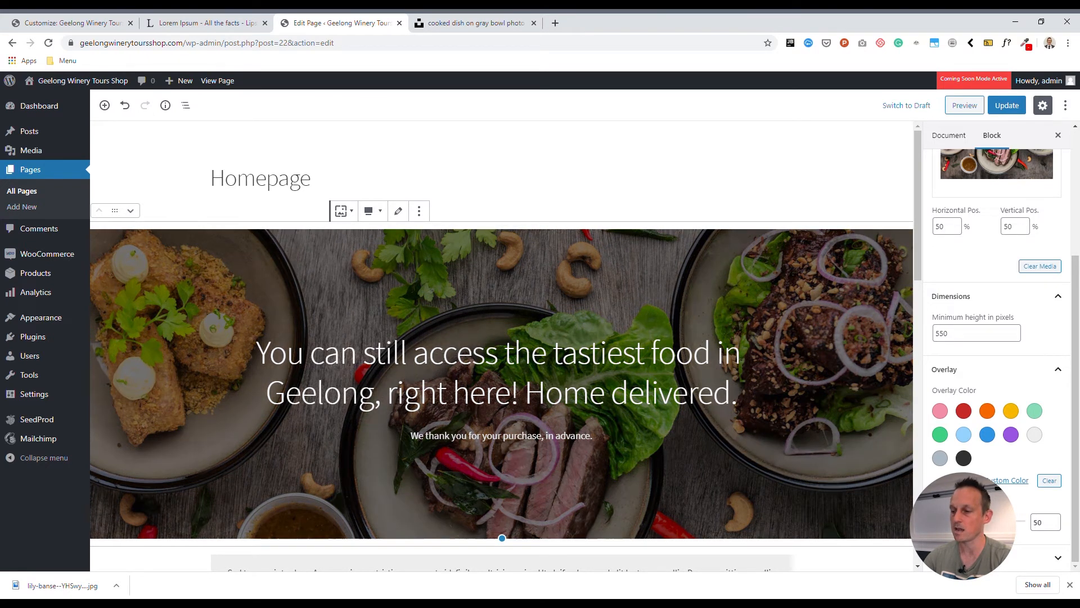
mouse_move(980, 522)
left_mouse_down()
mouse_move(1022, 521)
mouse_move(988, 522)
left_mouse_up()
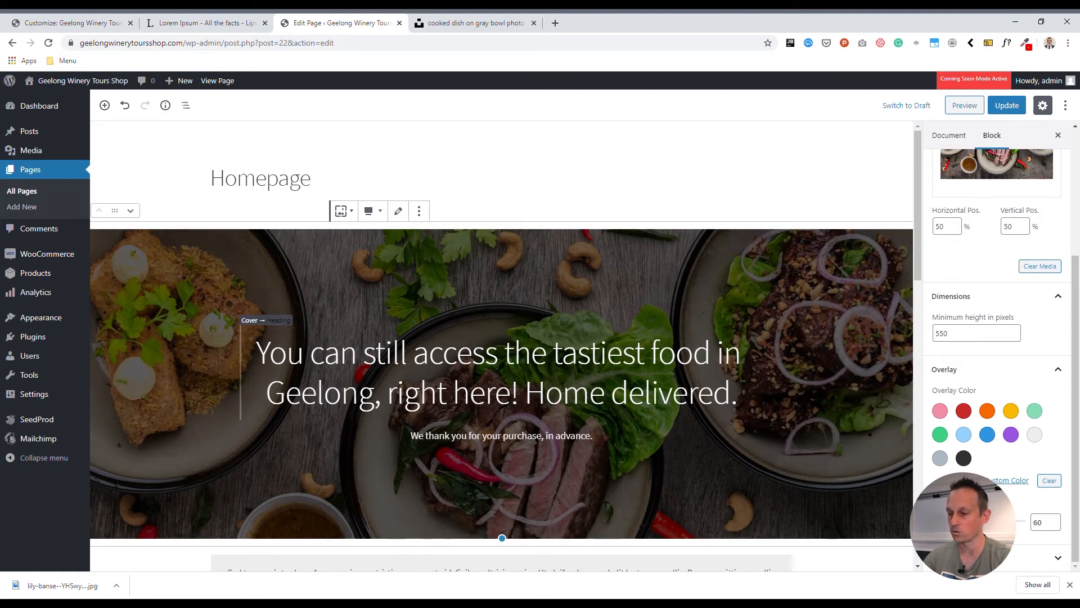
scroll(242, 318, "down", 1)
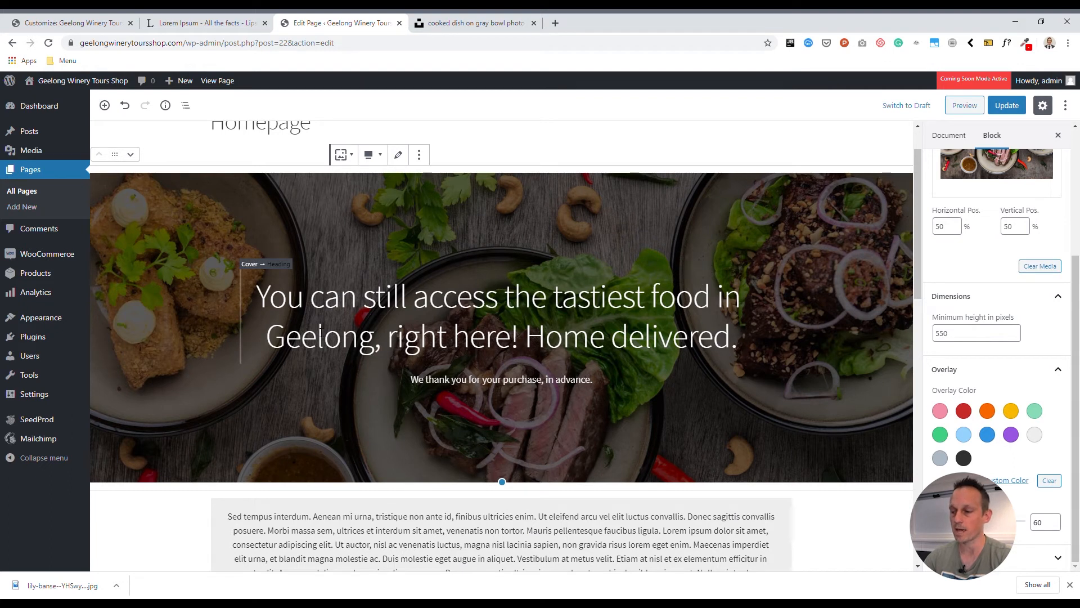
scroll(320, 334, "up", 1)
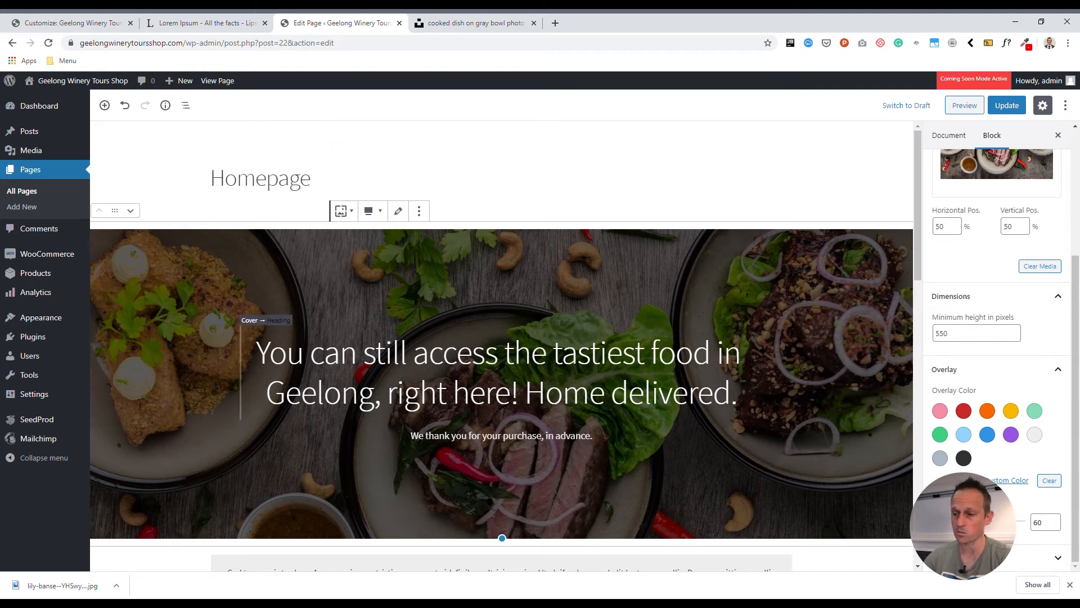
Colour the headline text dark grey and the thank-you line text dark
left_click(310, 340)
key("ctrl+a")
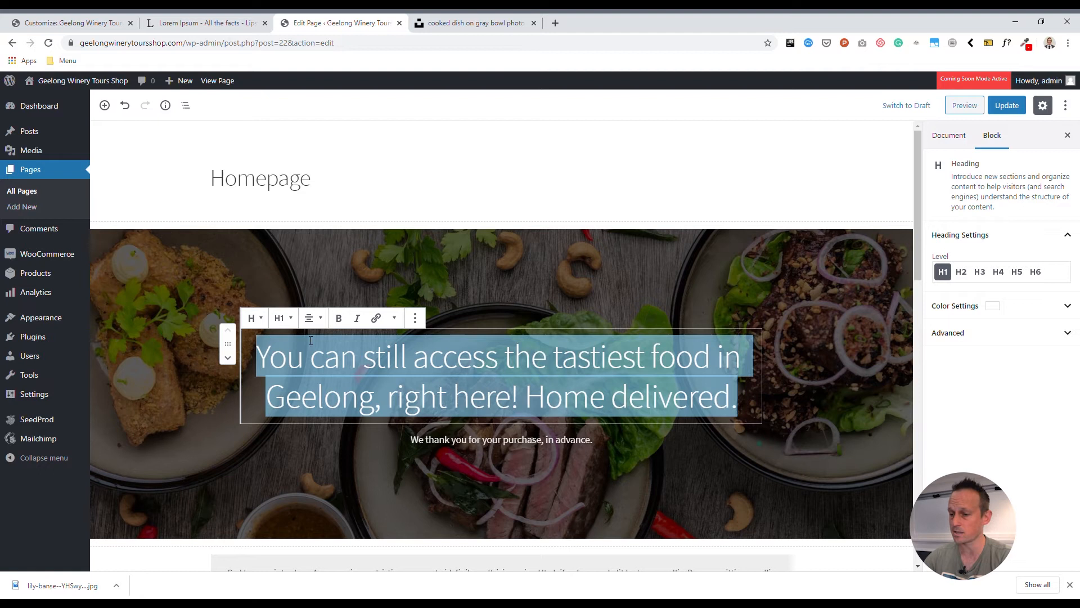
left_click(1000, 308)
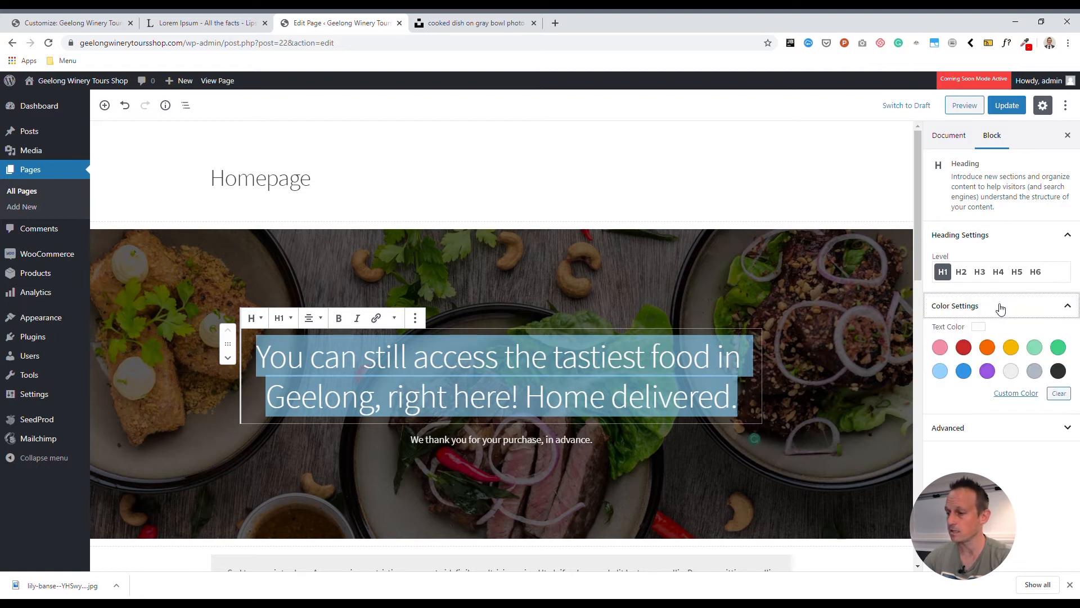
left_click(1058, 371)
left_click_drag(595, 440, 408, 436)
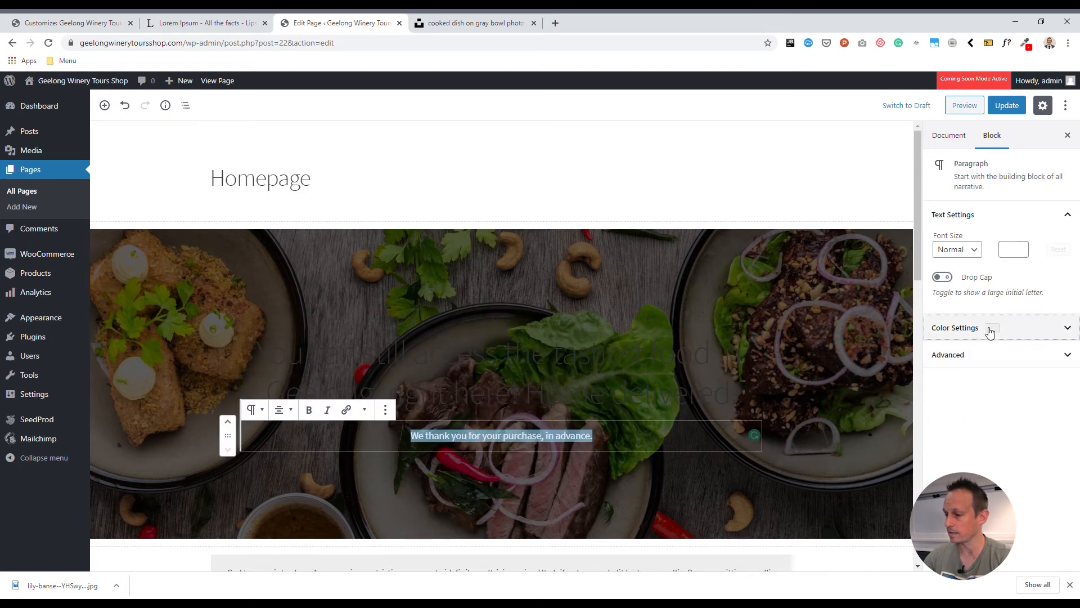
left_click(988, 329)
left_click(1058, 393)
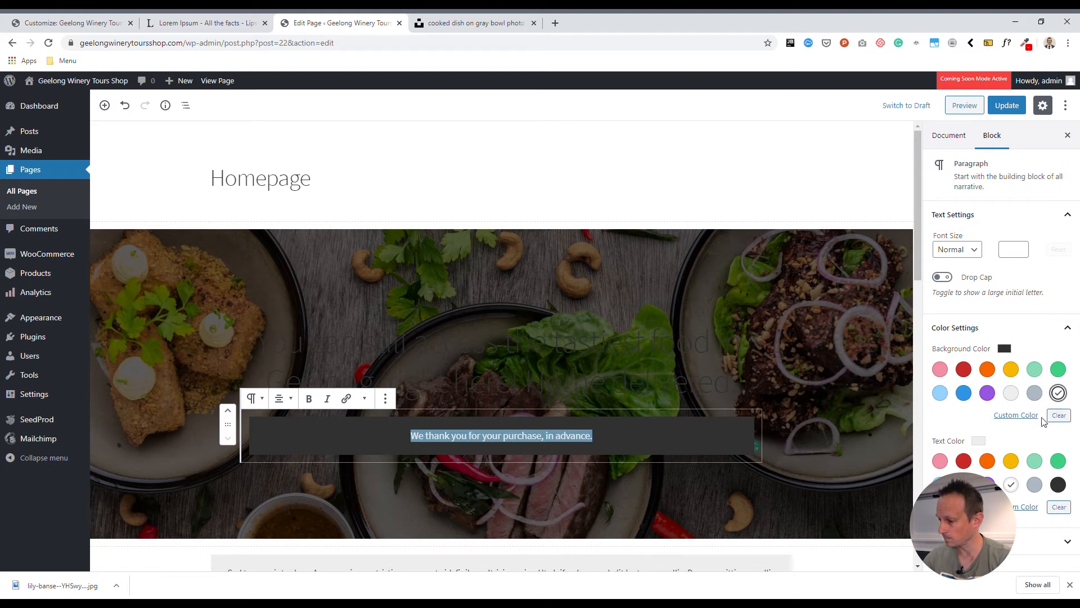
left_click(1058, 417)
left_click(1058, 484)
Try a white cover overlay, then switch the overlay colour to black
left_click(648, 247)
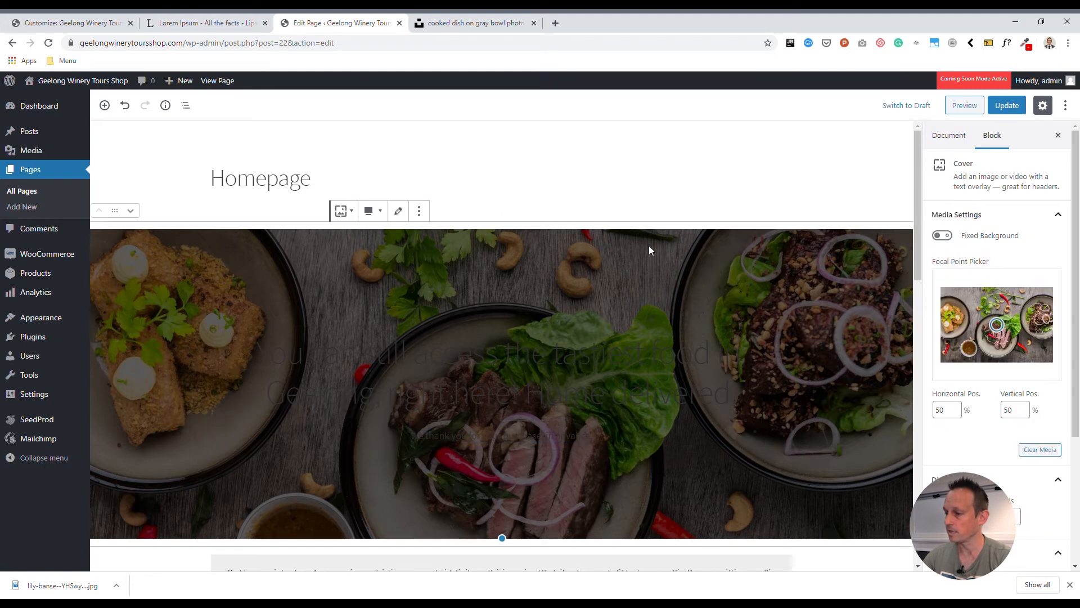
scroll(993, 371, "down", 3)
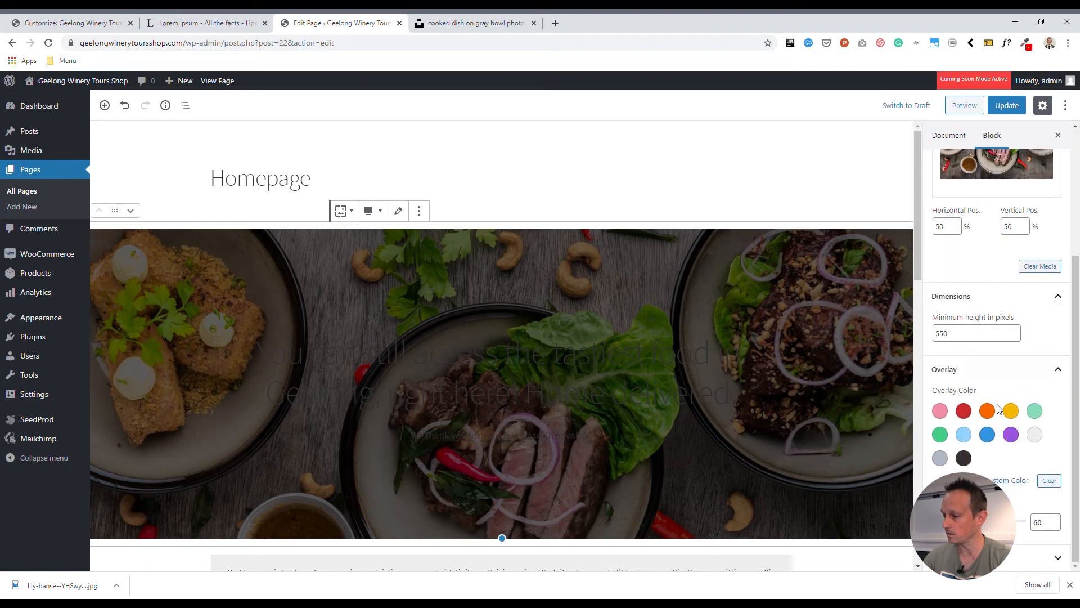
left_click(1035, 435)
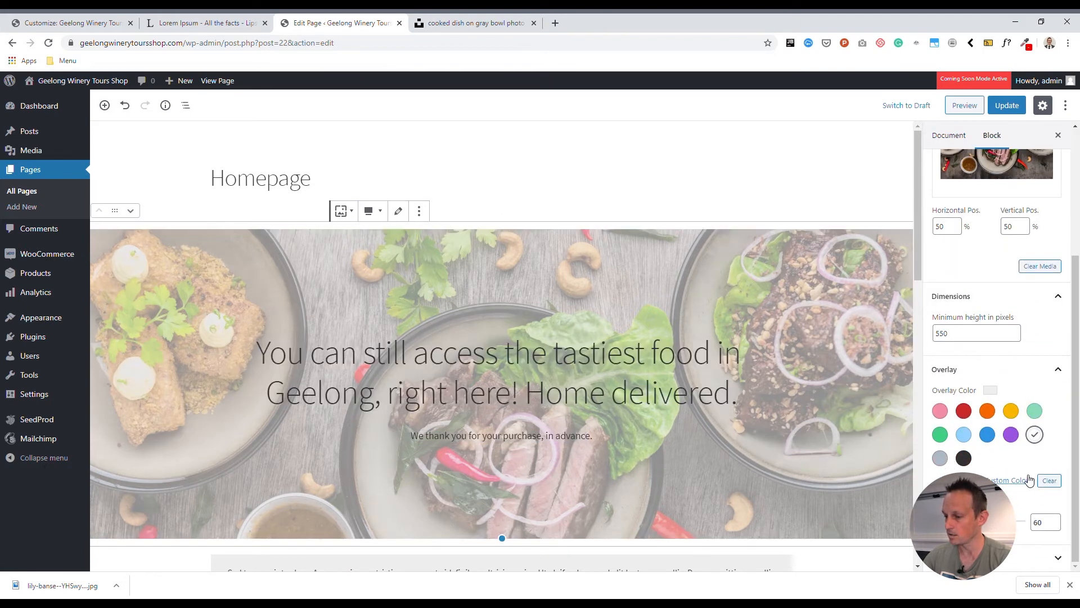
mouse_move(987, 521)
left_mouse_down()
mouse_move(972, 522)
mouse_move(1018, 523)
mouse_move(997, 522)
left_mouse_up()
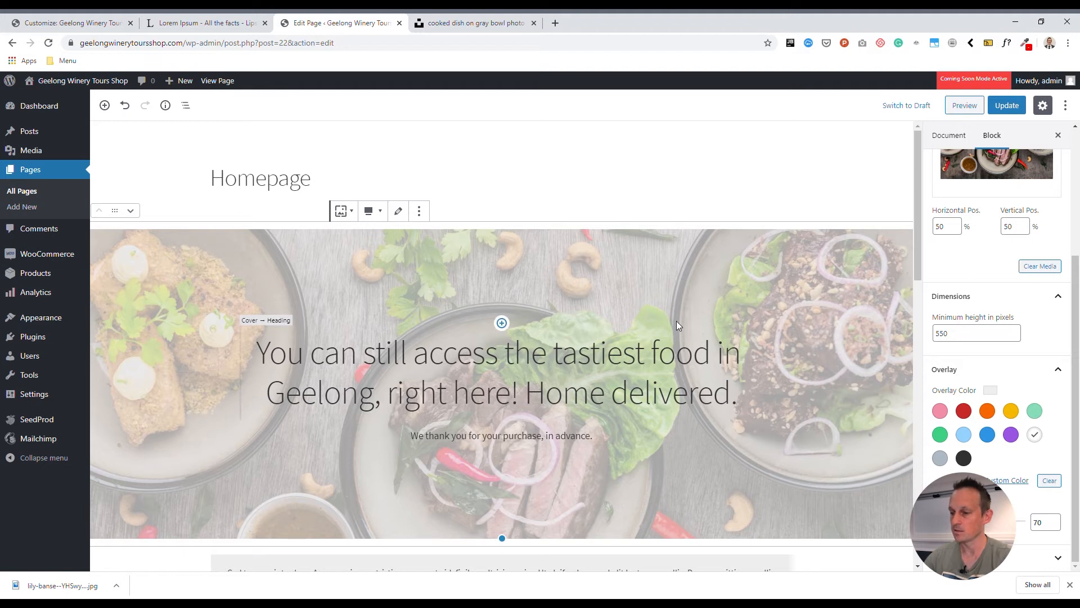
left_click(964, 457)
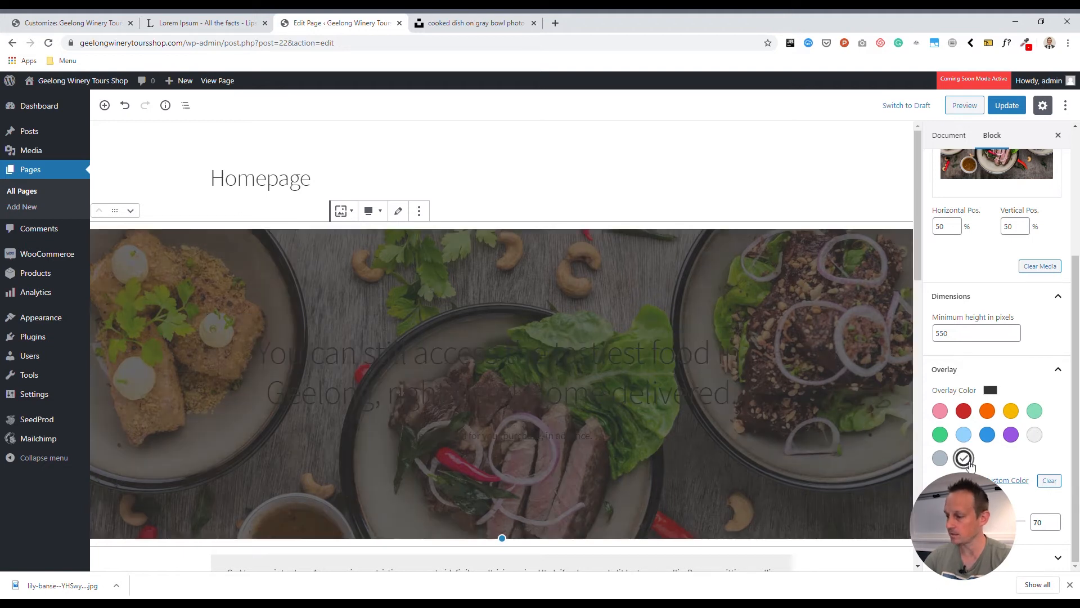
scroll(964, 347, "up", 5)
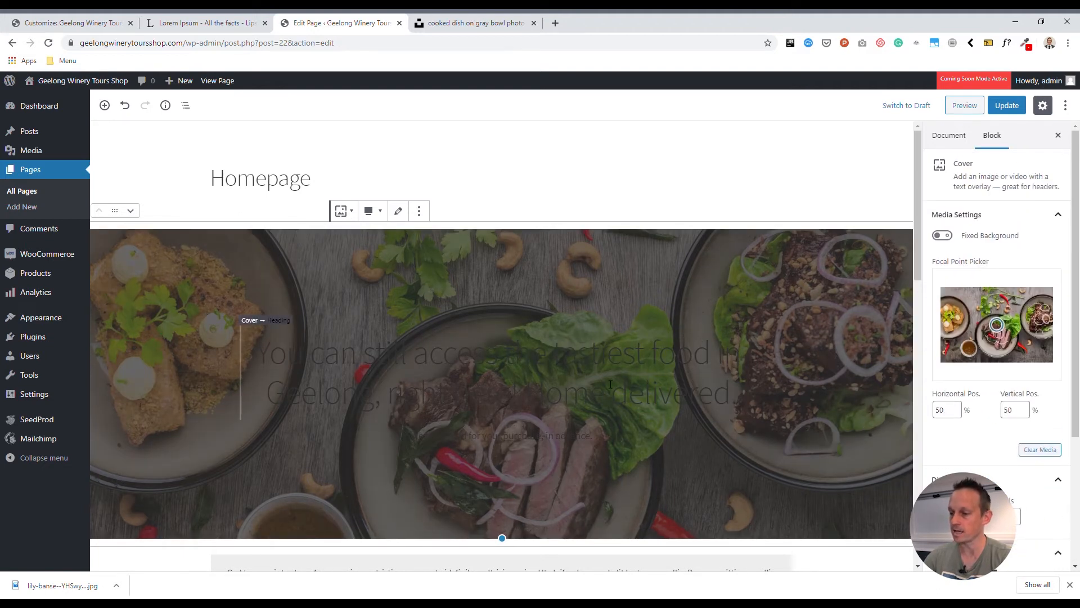
Make the headline and thank-you line text white
left_click(632, 390)
left_click_drag(731, 397, 256, 356)
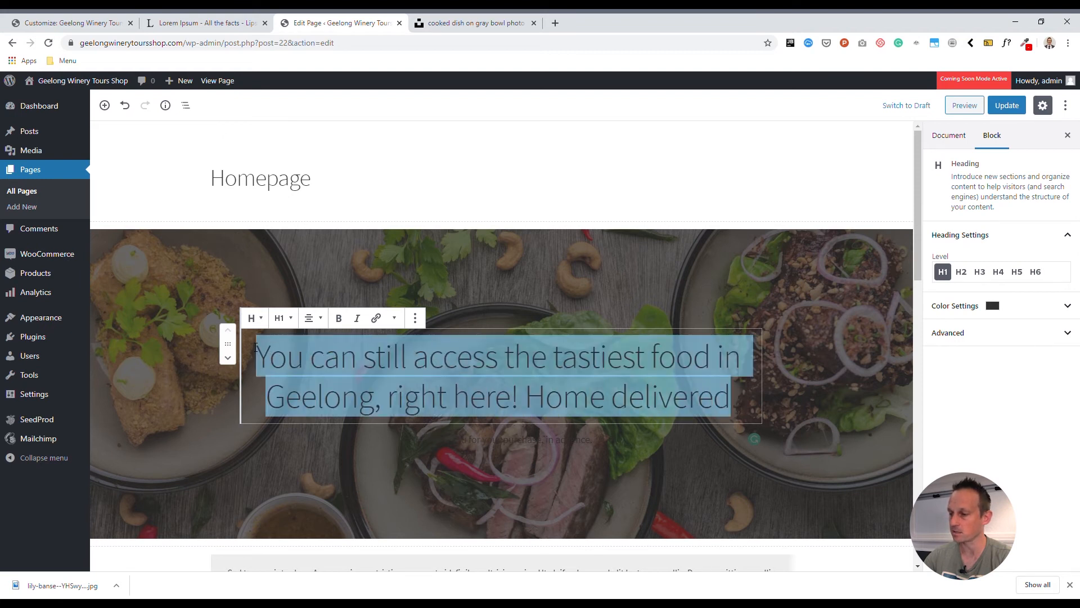
left_click(956, 306)
left_click(1011, 371)
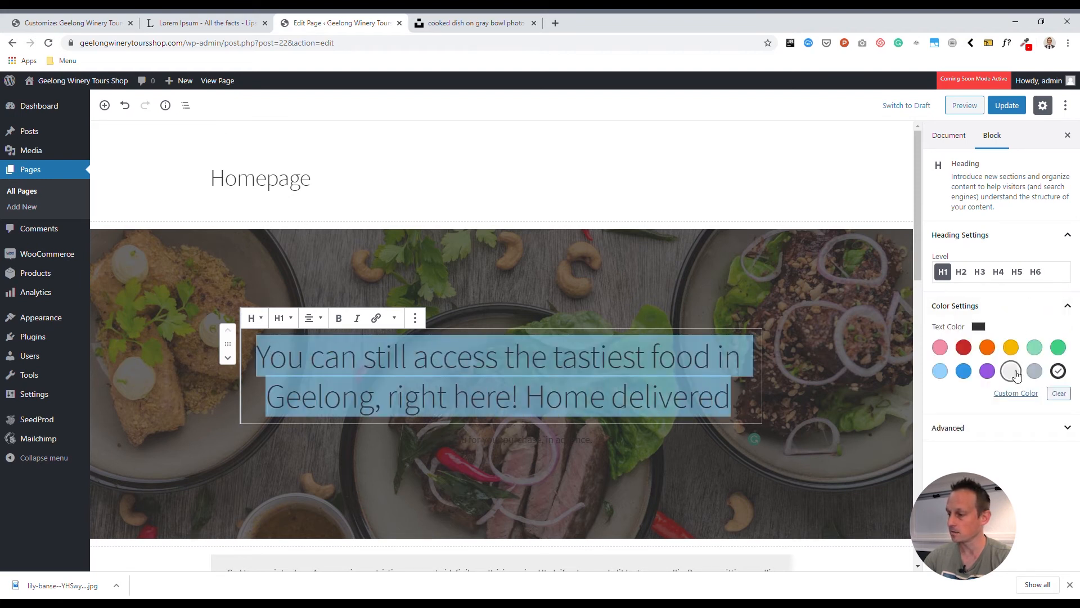
left_click_drag(597, 439, 375, 430)
left_click(421, 443)
left_click_drag(594, 440, 410, 439)
left_click(997, 332)
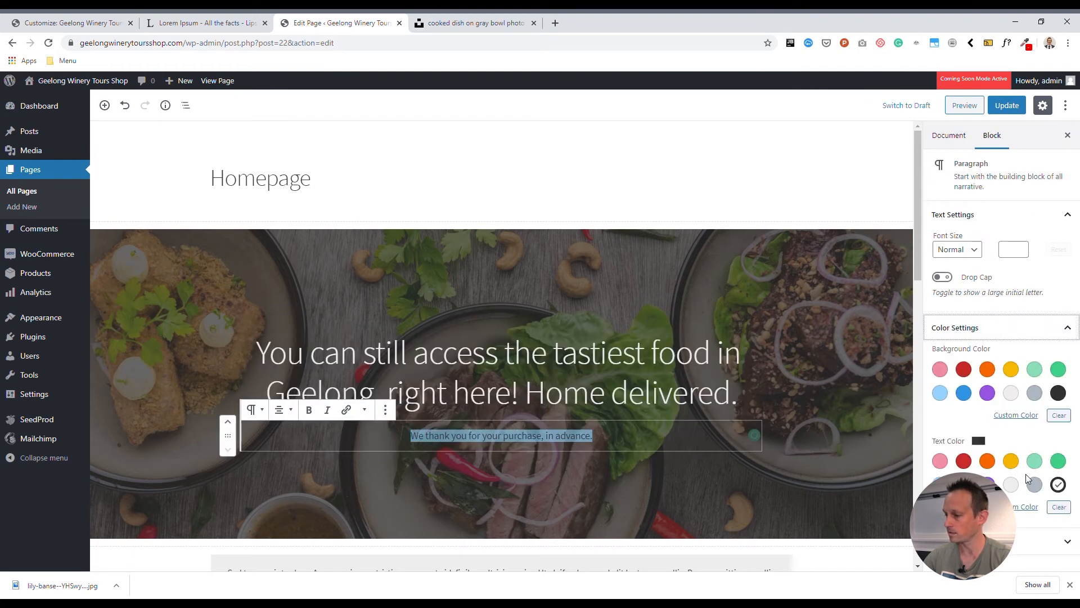
left_click(1011, 486)
Raise the black cover overlay opacity to 80 and deselect the cover
left_click(410, 283)
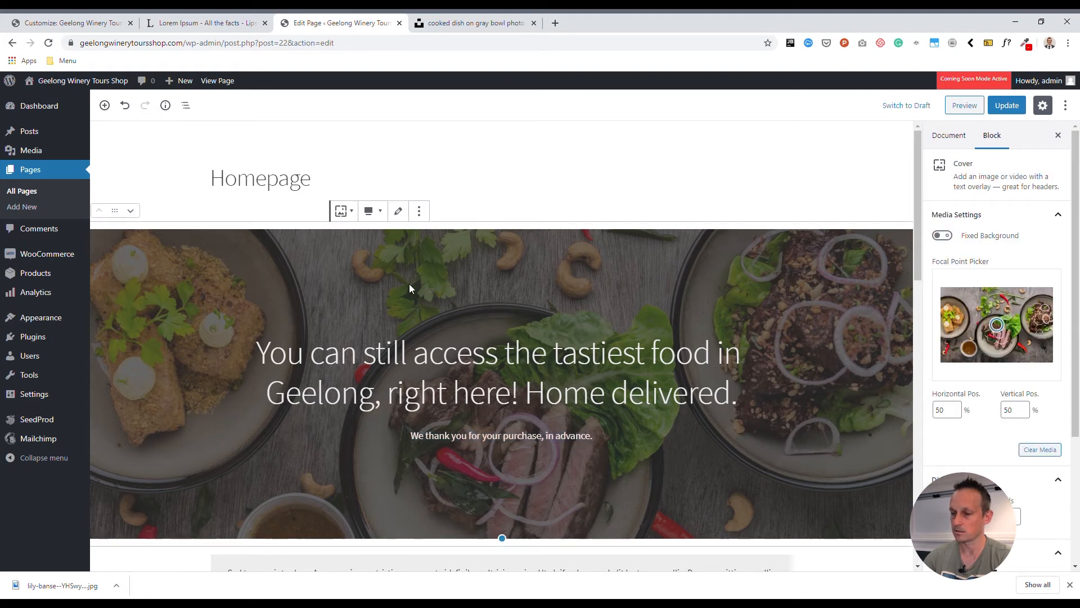
scroll(983, 441, "down", 3)
left_click_drag(995, 521, 1004, 522)
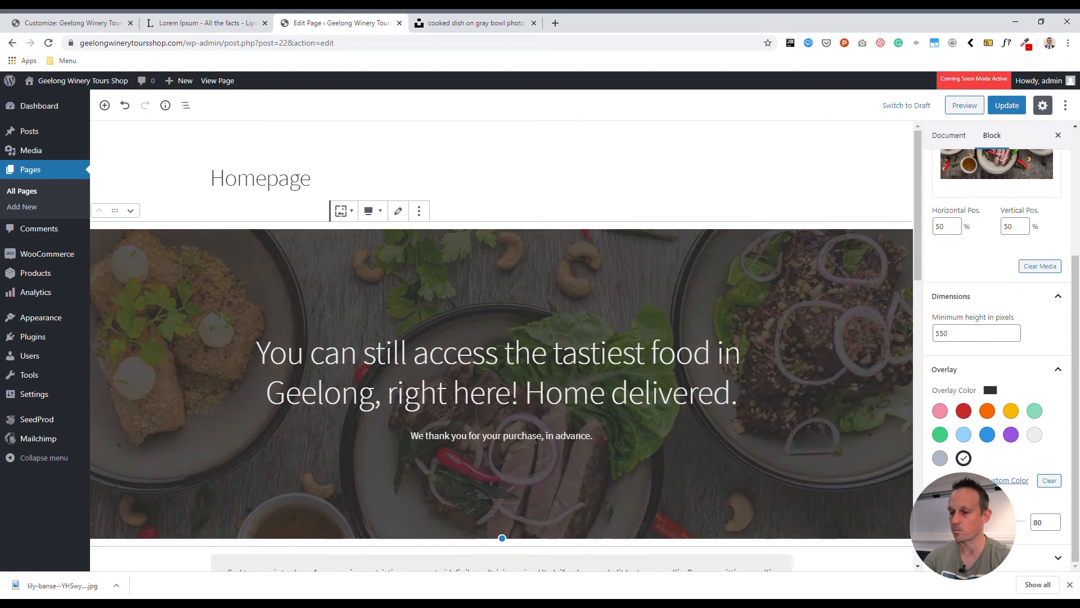
left_click(580, 162)
left_click(179, 188)
Replace the lorem ipsum paragraph with 'We offer free delivery for all orders over $5'
scroll(609, 309, "down", 5)
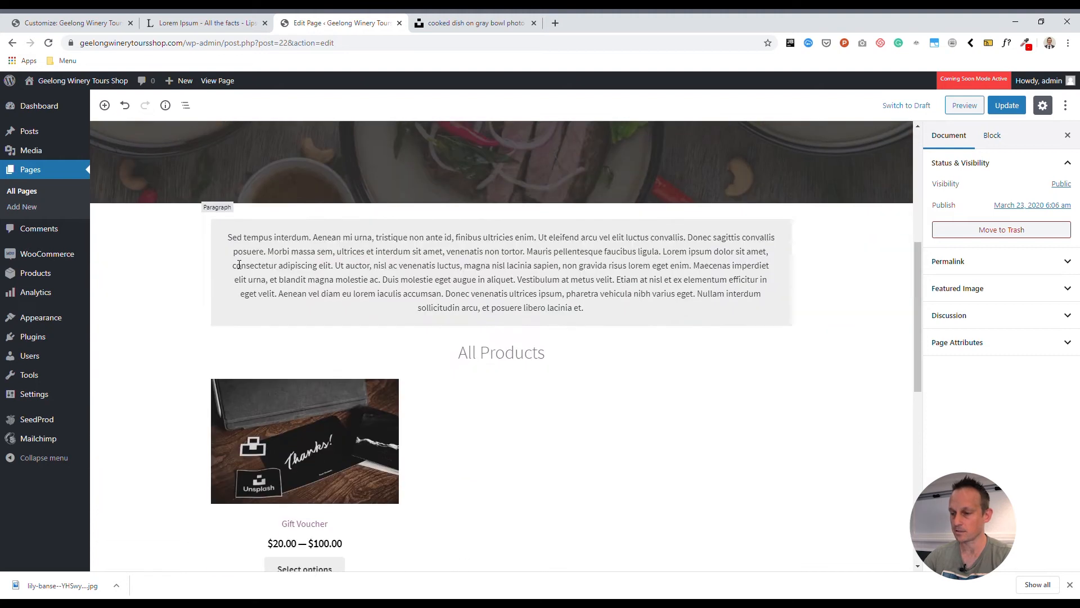
left_click(608, 309)
left_click_drag(608, 309, 228, 235)
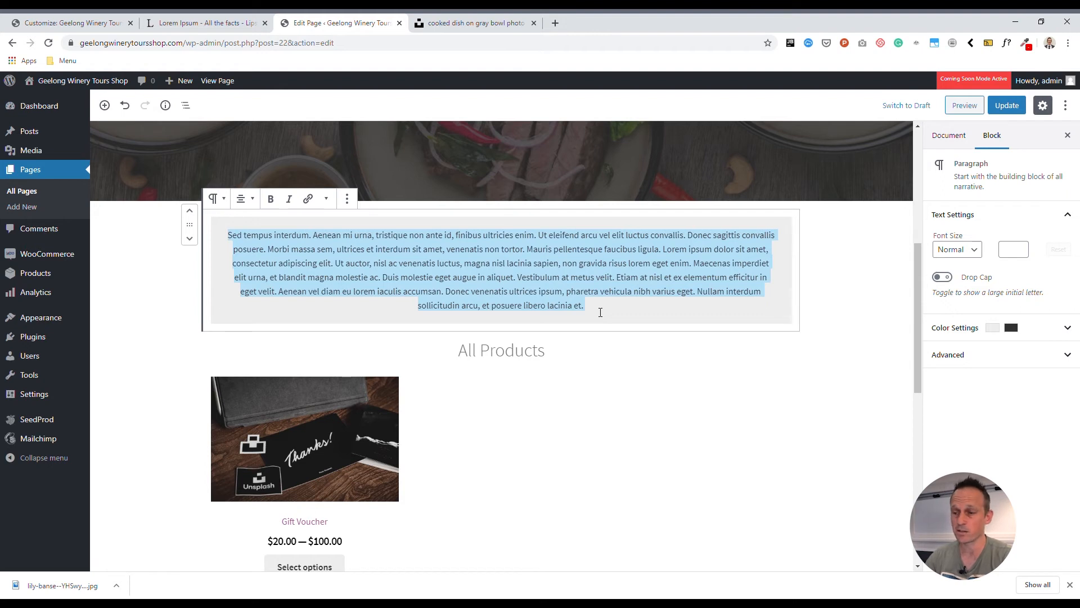
type("We offer free delivery for all orders over $5")
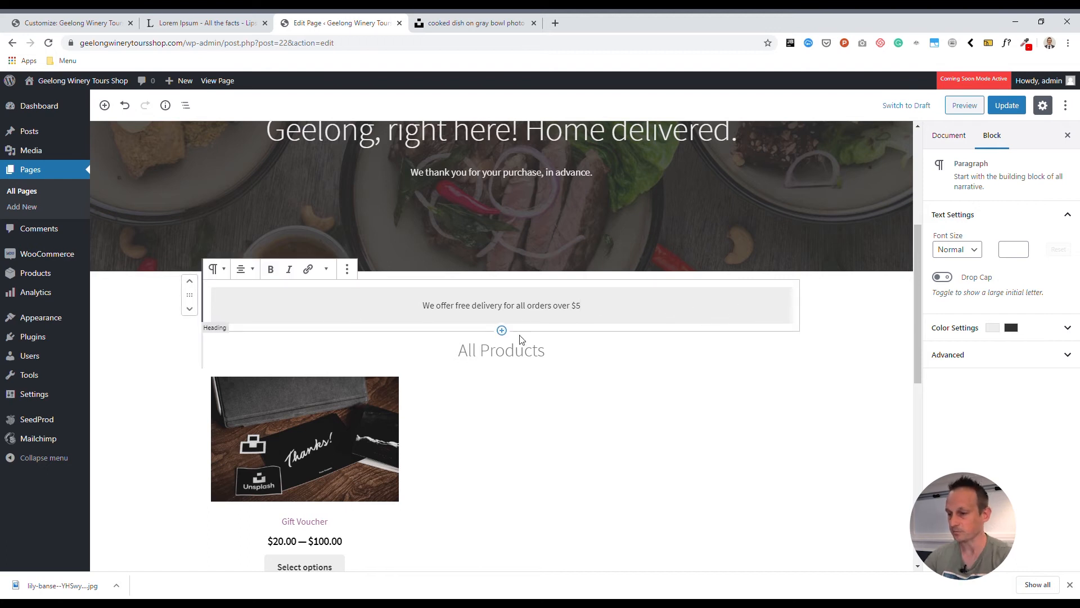
left_click_drag(602, 309, 416, 317)
key("Right")
type(".")
key("BackSpace")
scroll(675, 343, "down", 3)
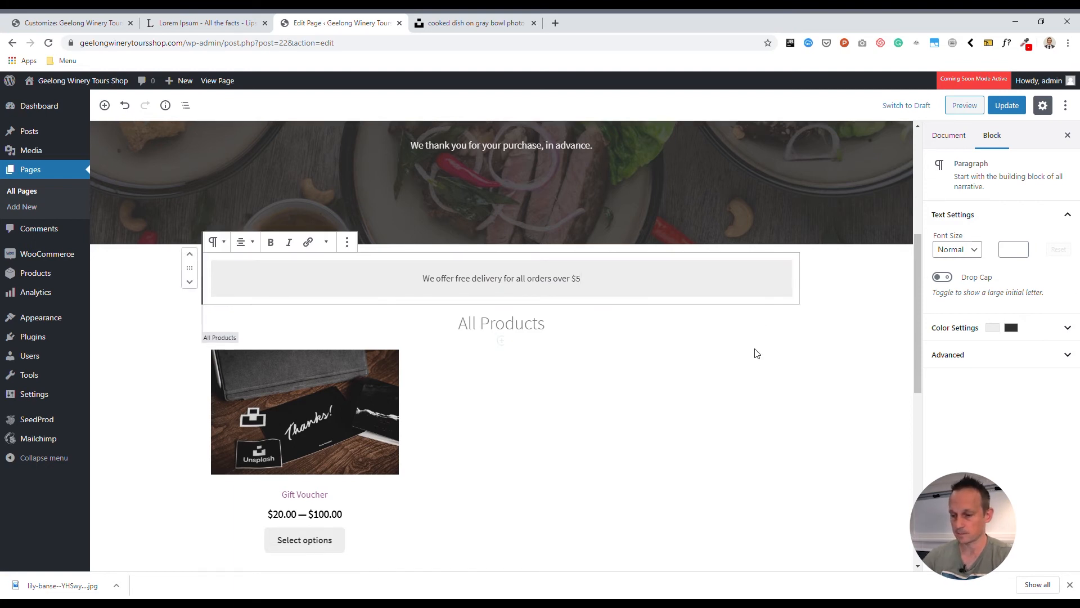
Rename the All Products heading to 'Our Great Meals for Take Away'
left_click(490, 181)
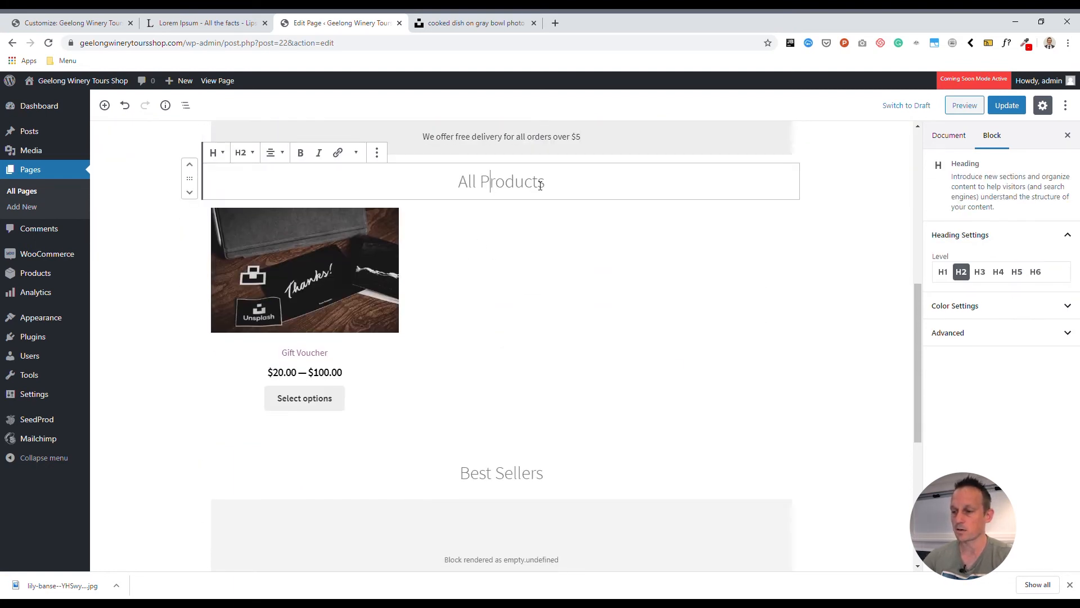
left_click_drag(543, 187, 381, 309)
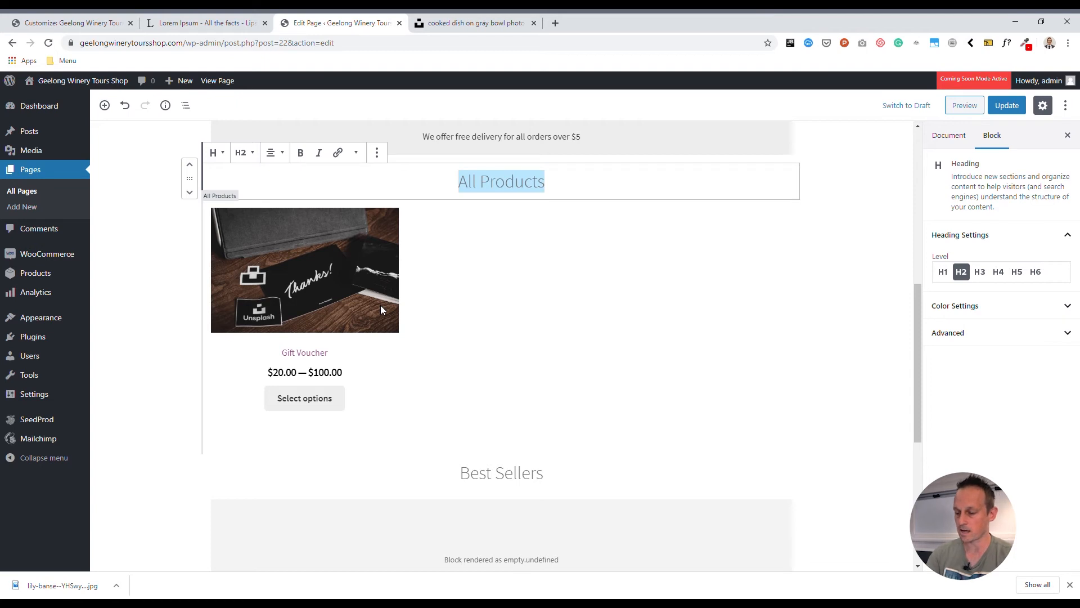
type("Our Great Meal")
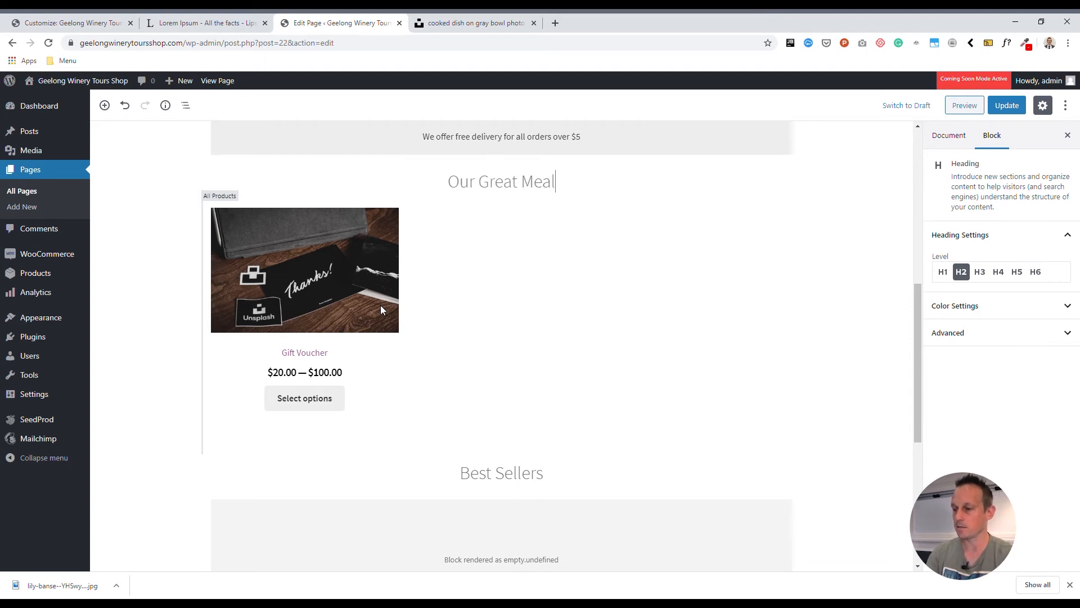
type("s for Take Away")
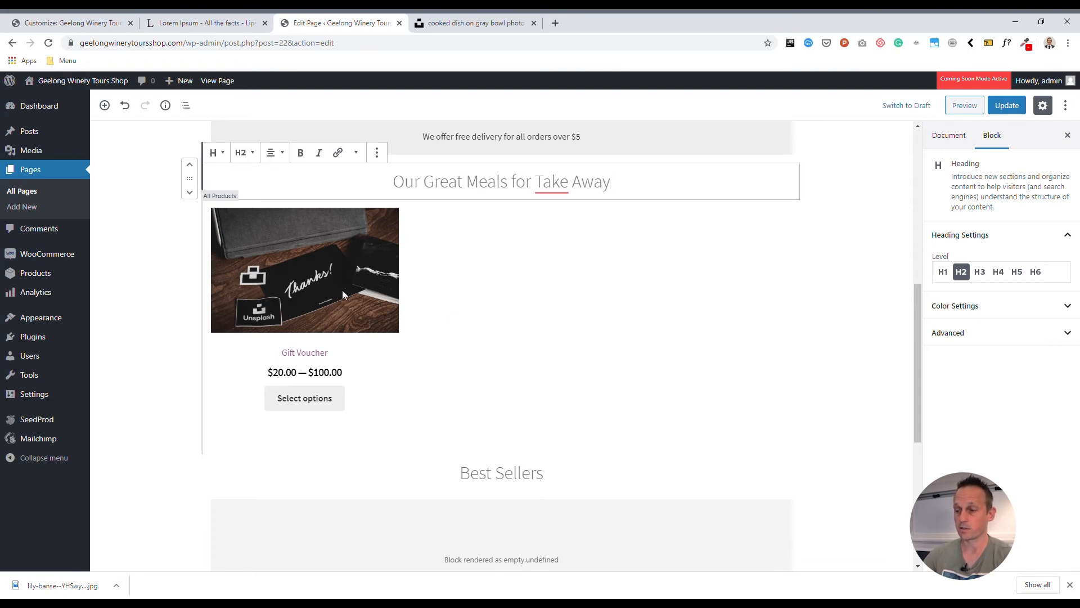
Remove the Hand-picked Products block and the Best Sellers heading from the page
scroll(585, 370, "down", 4)
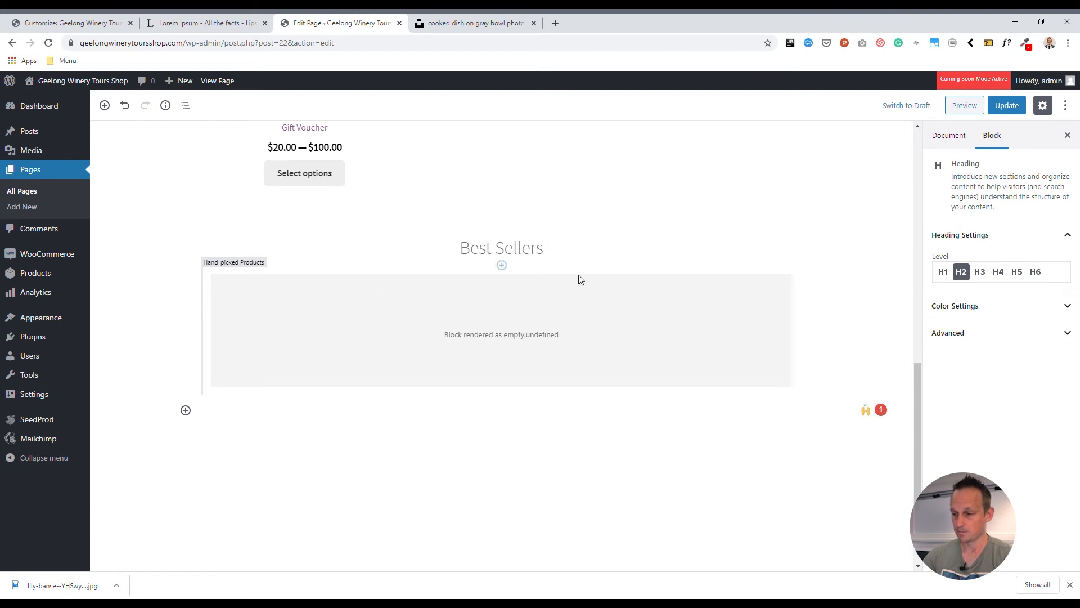
scroll(245, 293, "up", 2)
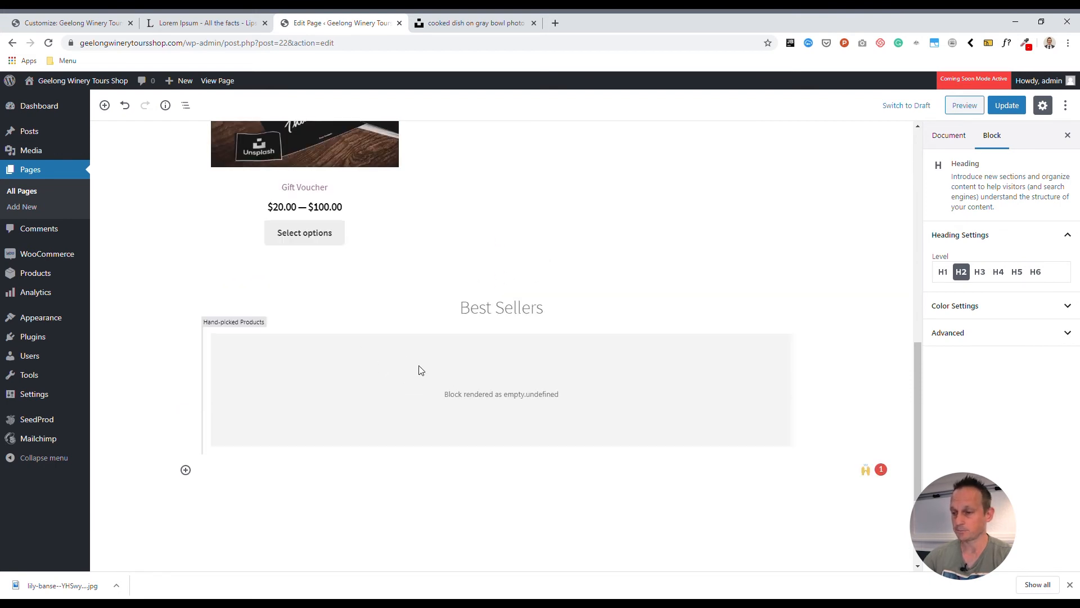
left_click(268, 396)
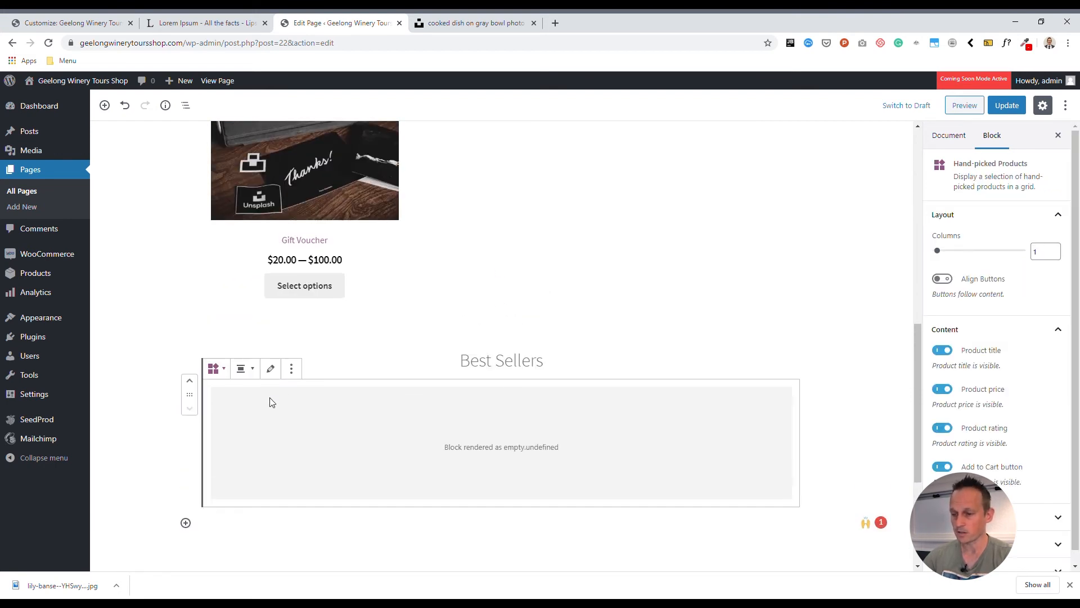
left_click(291, 369)
left_click(321, 529)
left_click(376, 330)
left_click(436, 505)
scroll(442, 503, "up", 4)
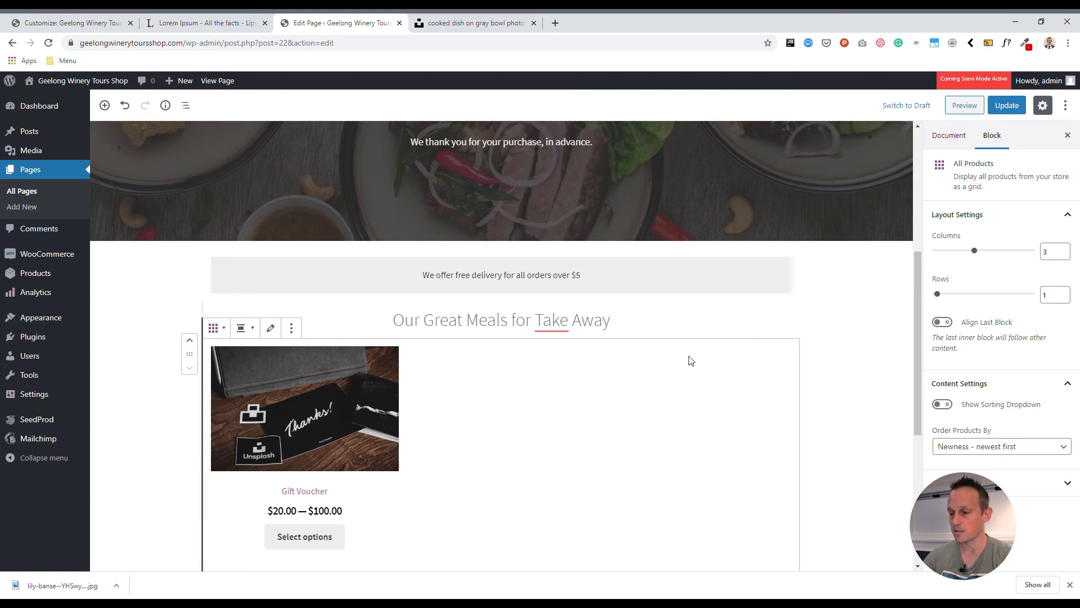
scroll(206, 203, "up", 4)
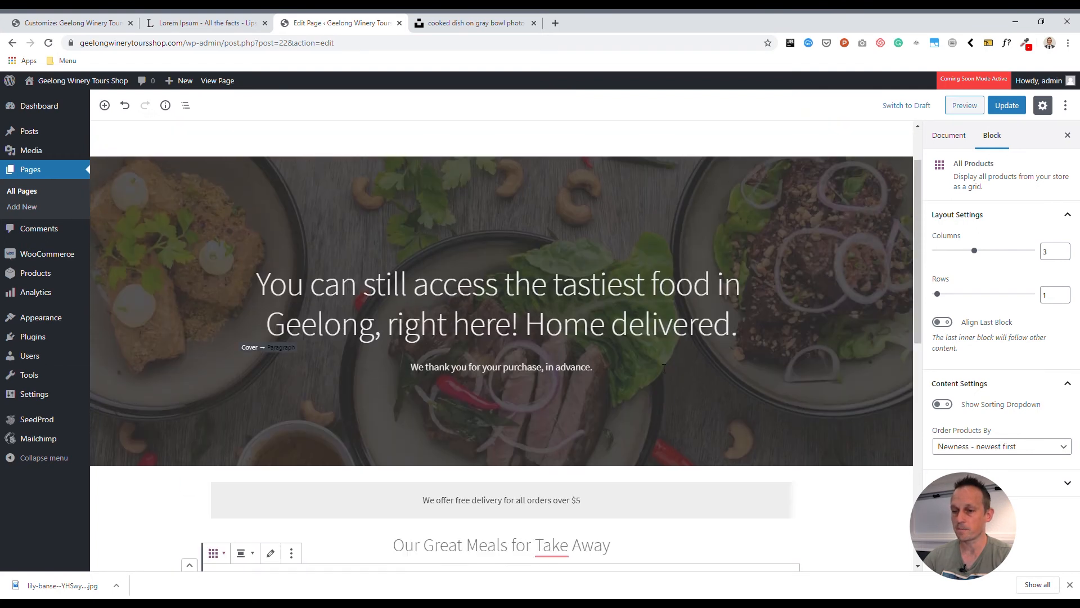
Insert a Product Search block from the WooCommerce category of the block inserter
left_click(104, 106)
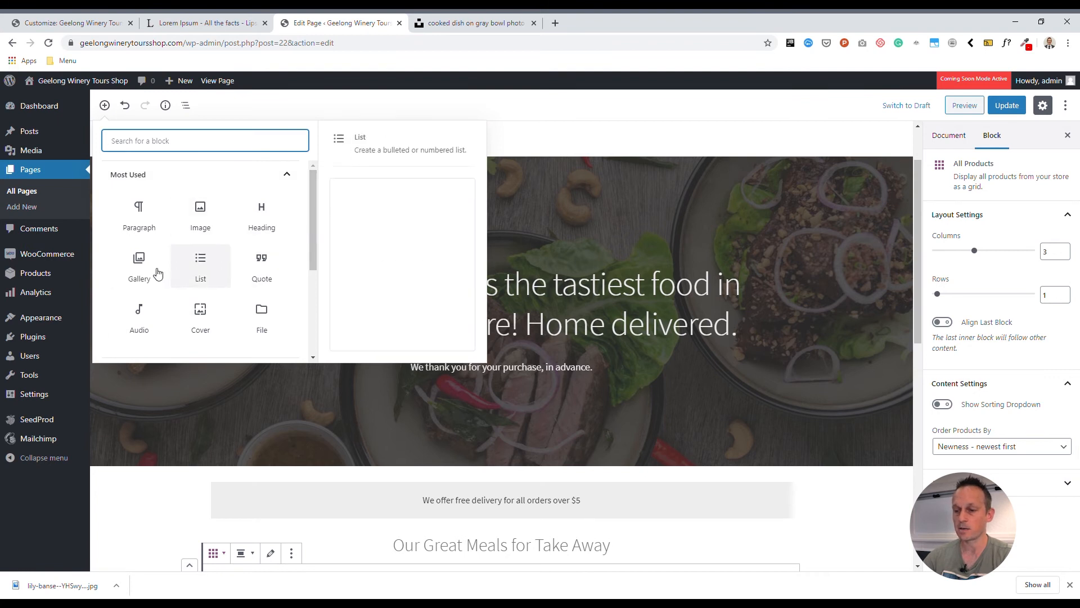
scroll(215, 315, "down", 3)
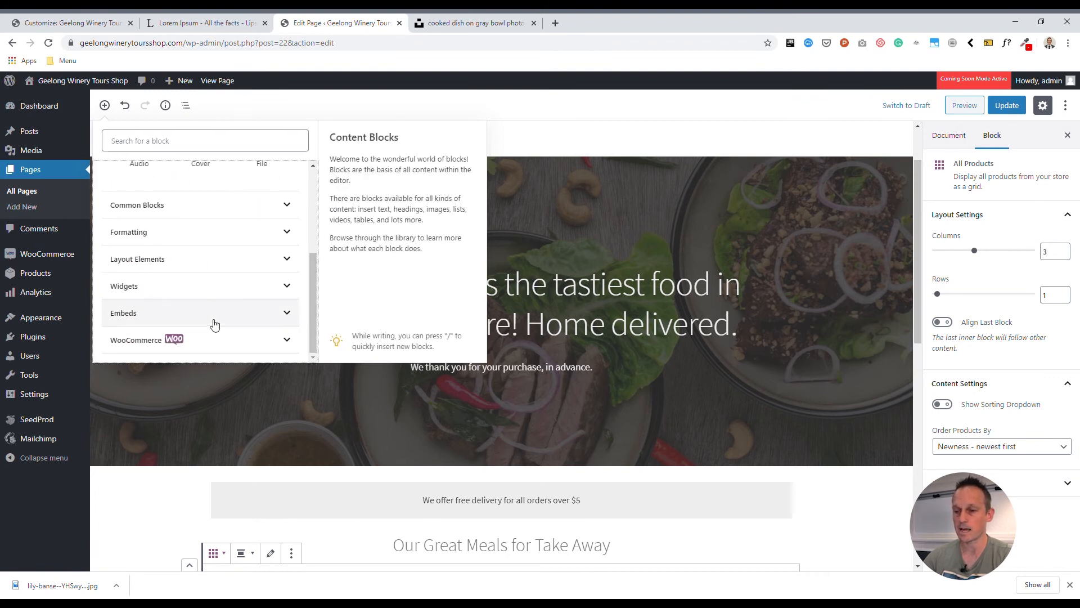
left_click(205, 339)
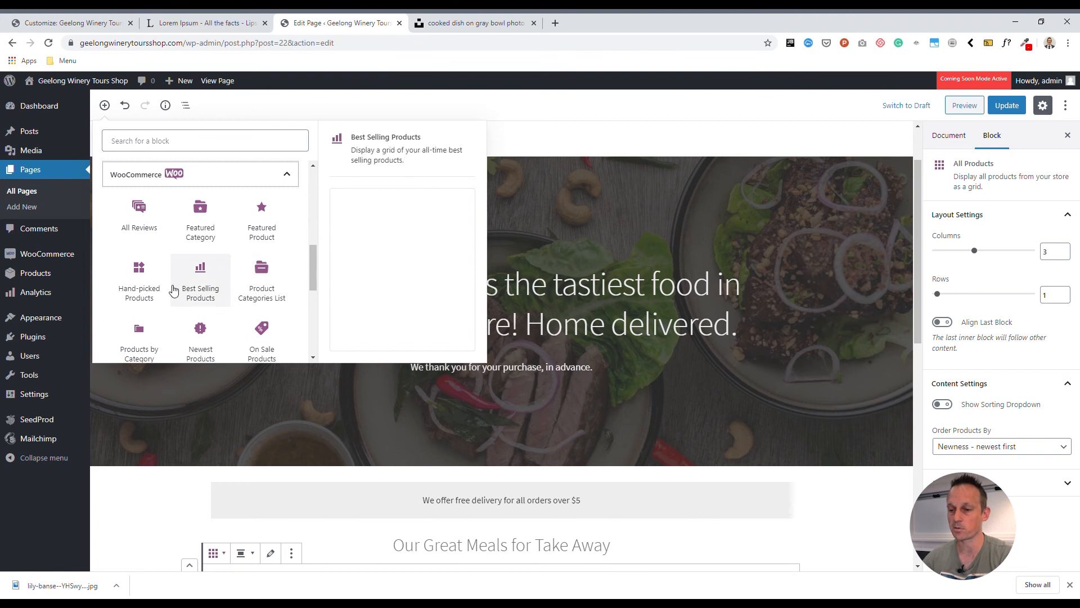
scroll(250, 281, "down", 1)
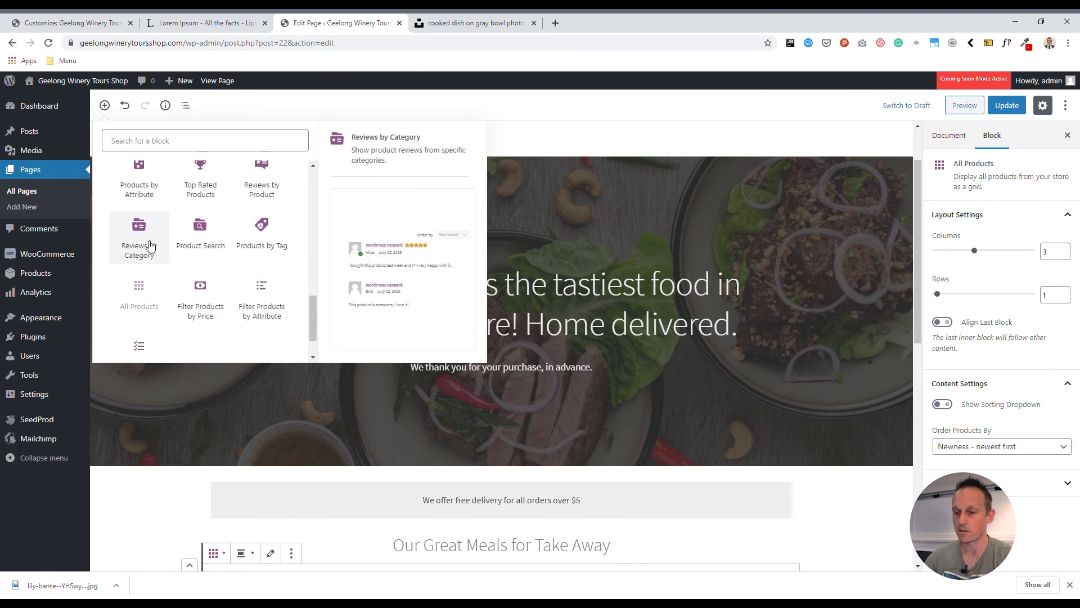
left_click(197, 237)
Start editing the Product Search label, adding words after 'Search'
left_click(235, 327)
left_click_drag(235, 327, 223, 329)
key("Right")
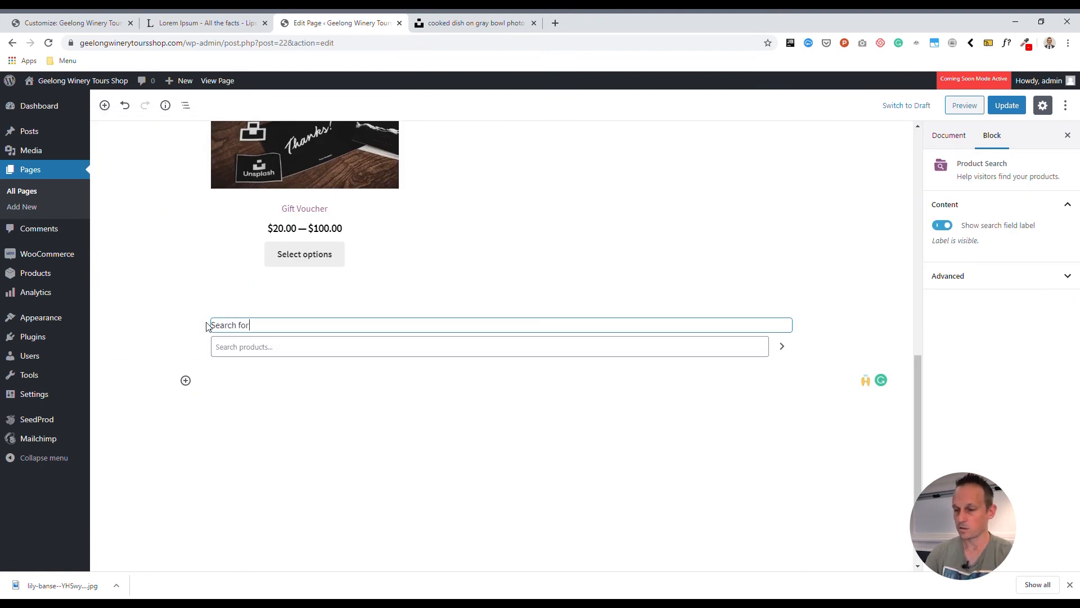
type("for your meal")
key("ctrl+shift+Left")
key("ctrl+shift+Left")
type("tonights meal")
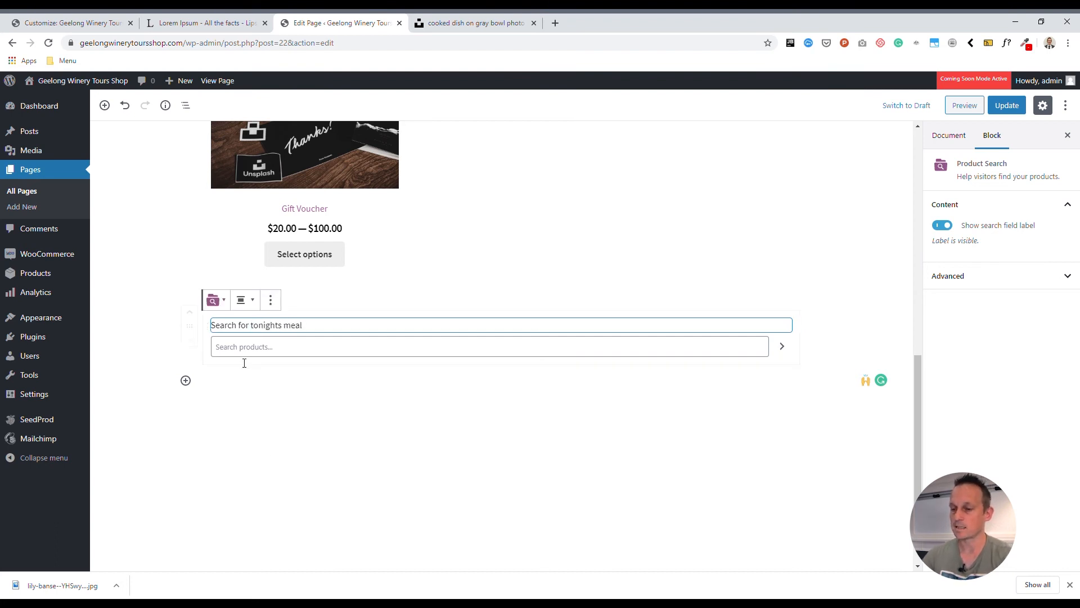
Move the search block up twice above the meals heading and extend the label to 'for tonights meal here, or browse them belo'
scroll(207, 450, "up", 2)
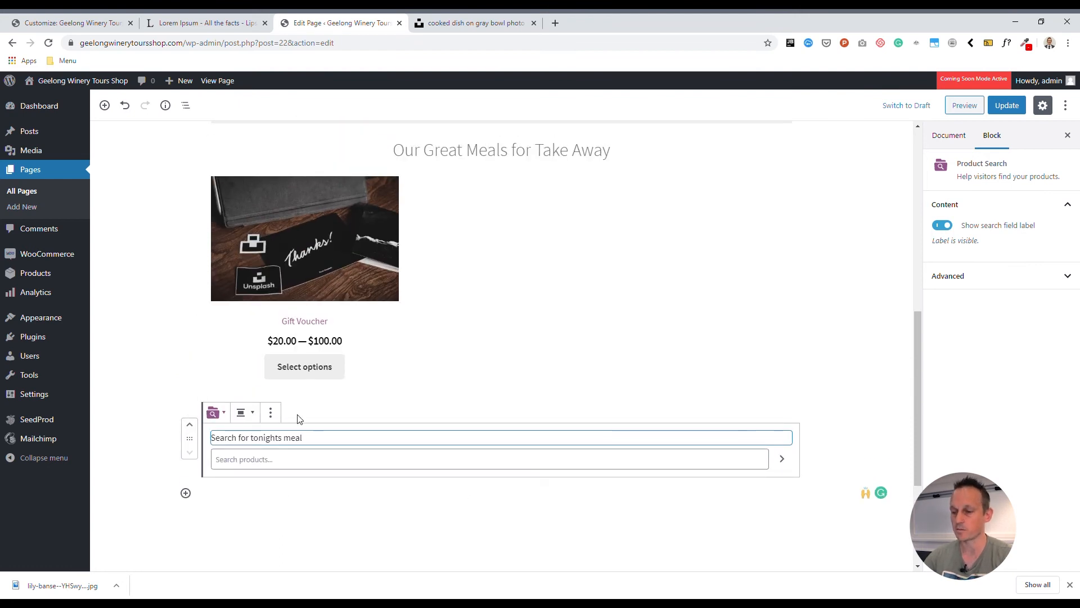
left_click(189, 424)
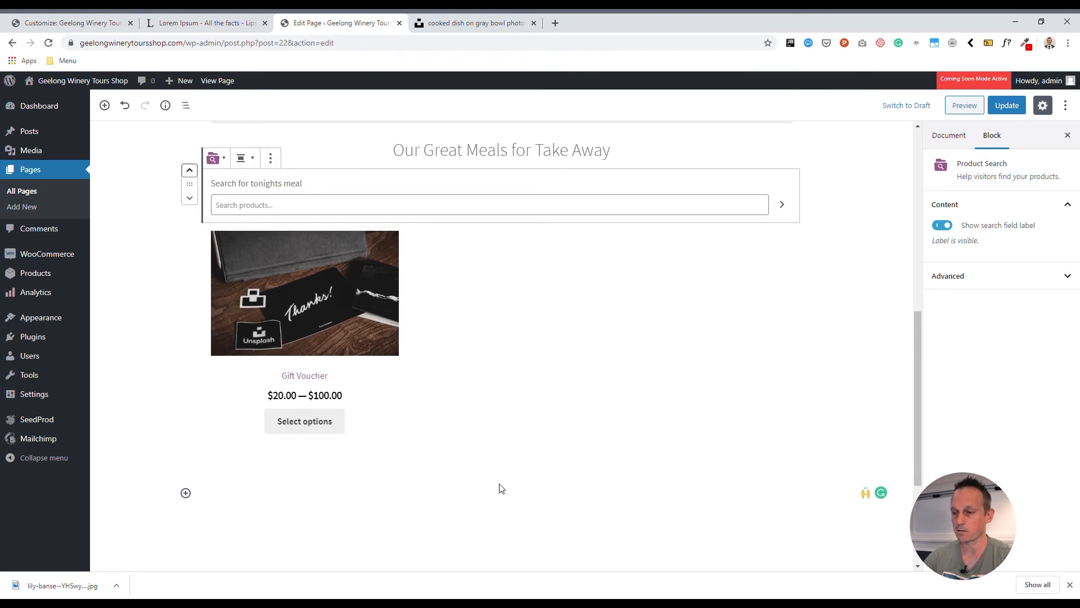
scroll(501, 488, "up", 3)
left_click(190, 340)
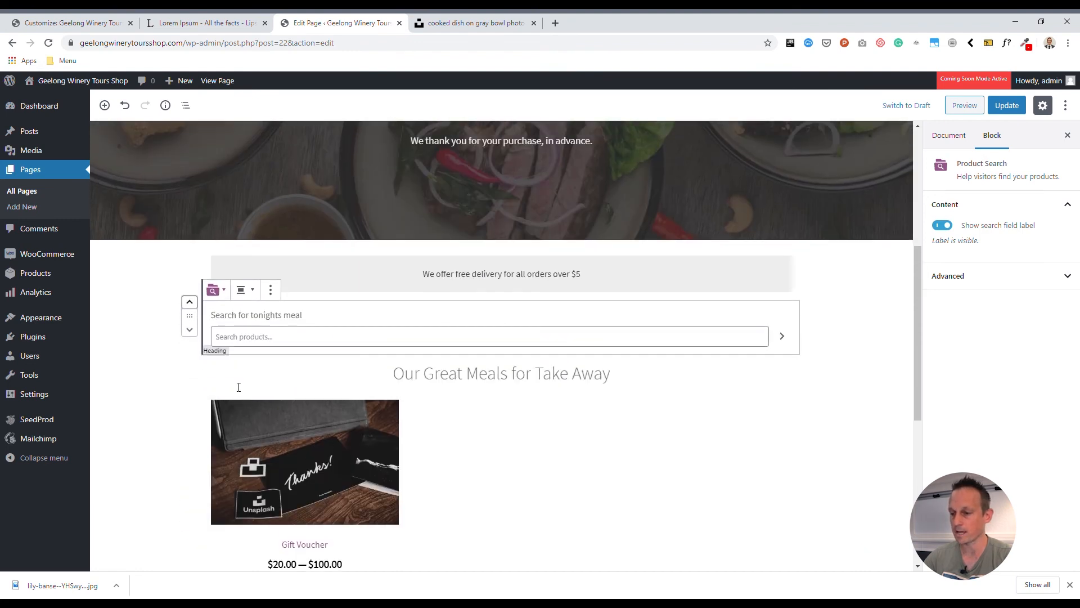
left_click(324, 324)
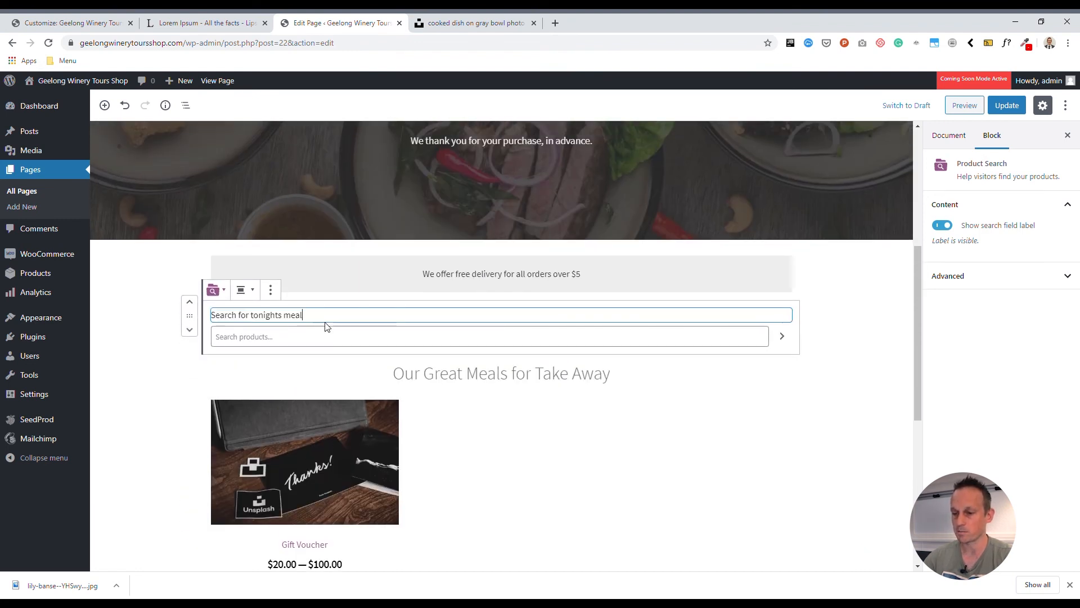
type("for tonights meal here, or b")
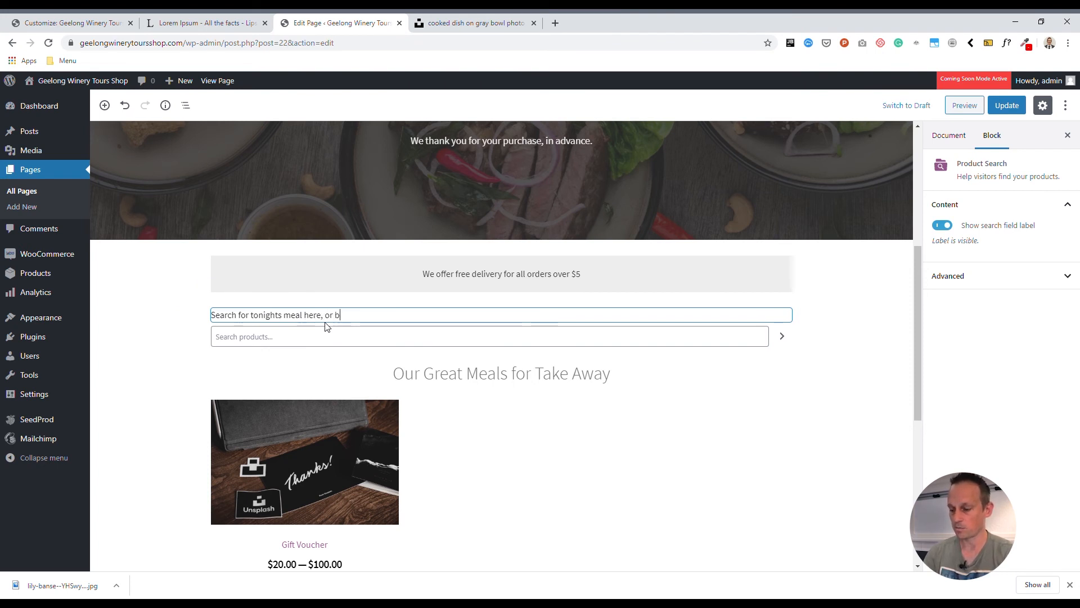
type("rowse them belo")
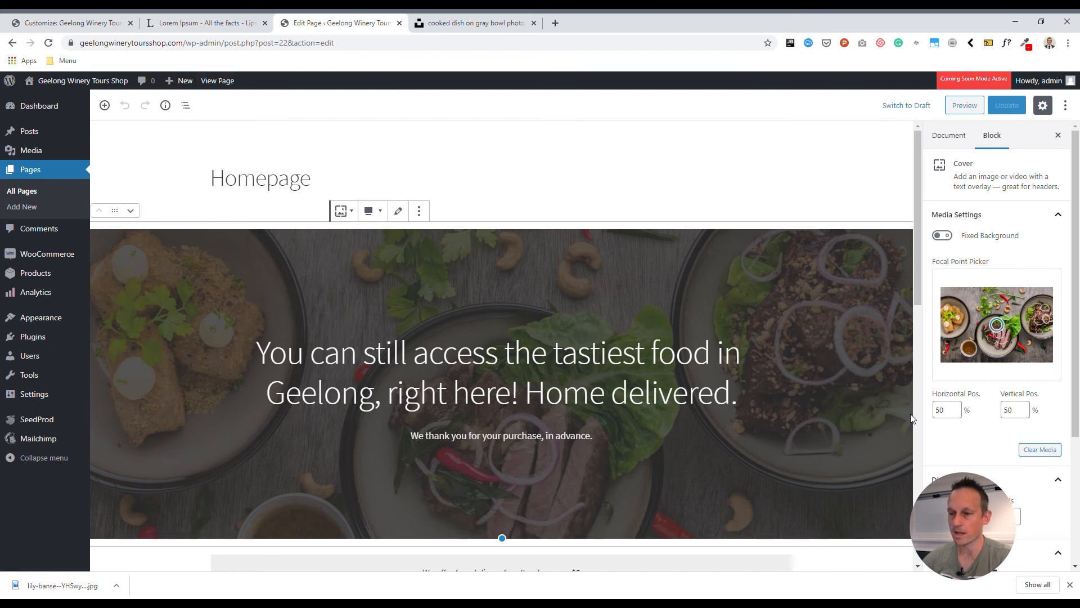
View the live homepage, scroll through it to check the search box, then return to editing
left_click(221, 82)
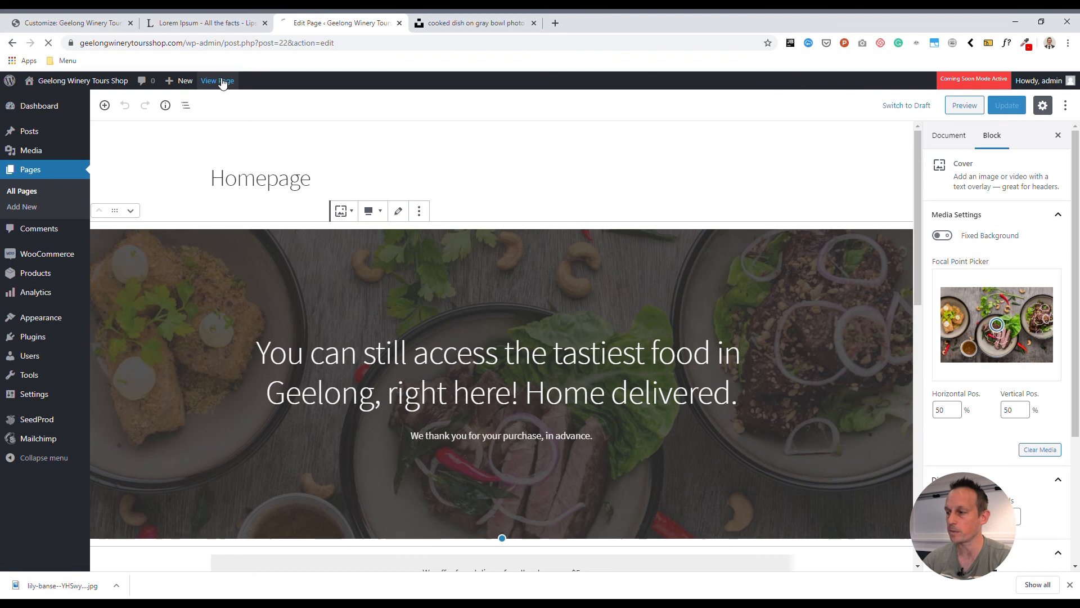
scroll(716, 285, "down", 10)
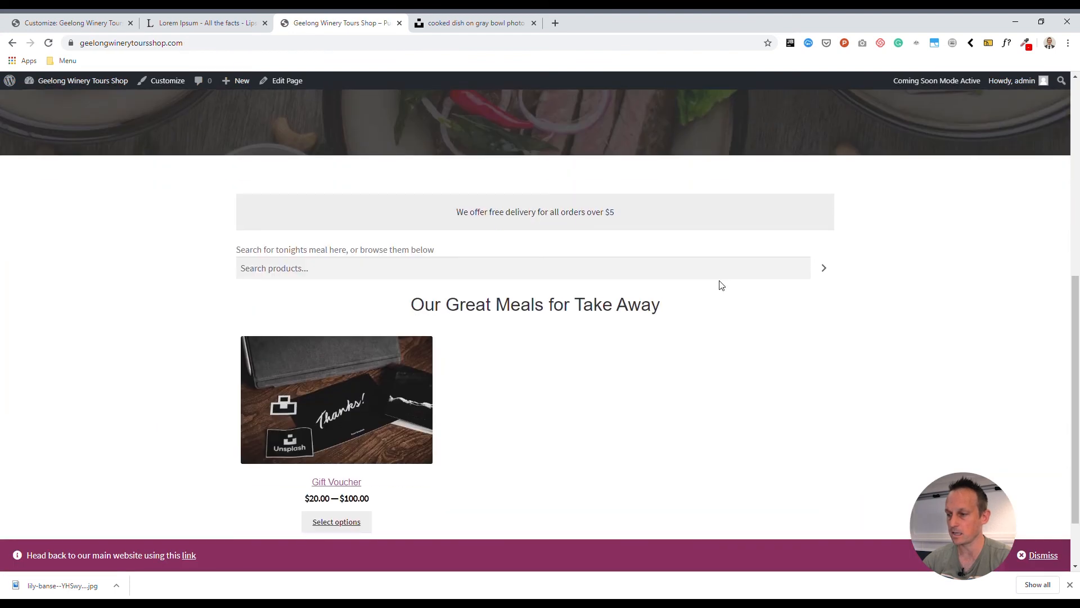
scroll(725, 290, "up", 10)
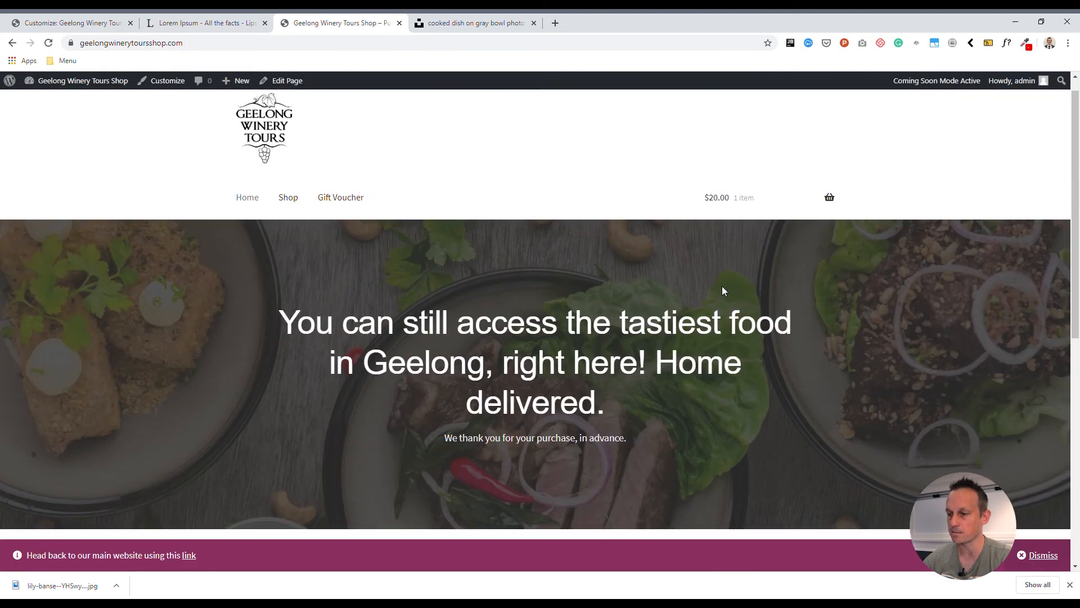
scroll(723, 288, "down", 10)
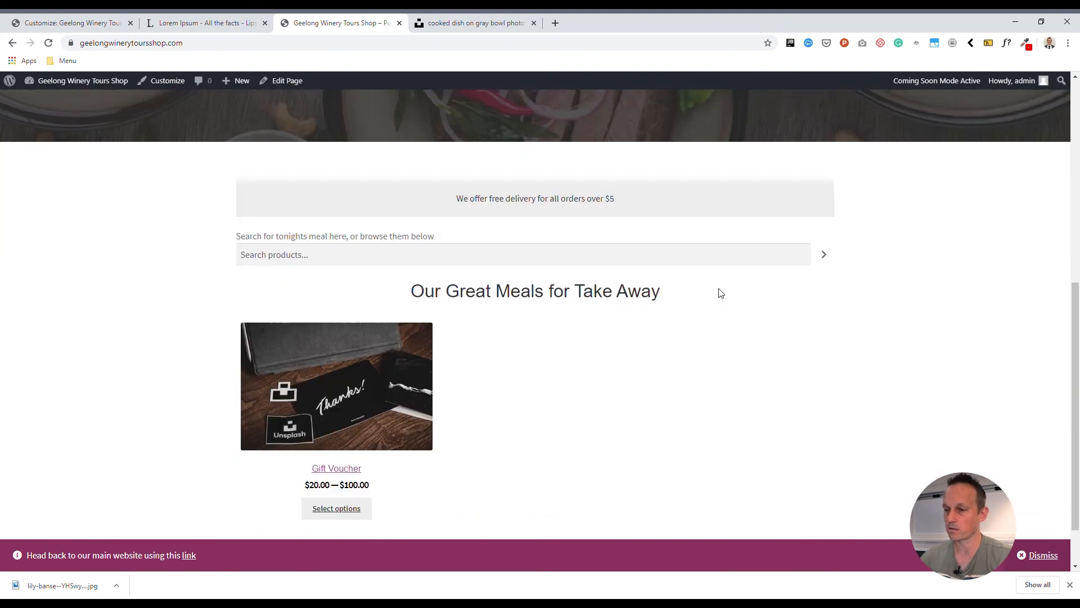
scroll(719, 292, "up", 10)
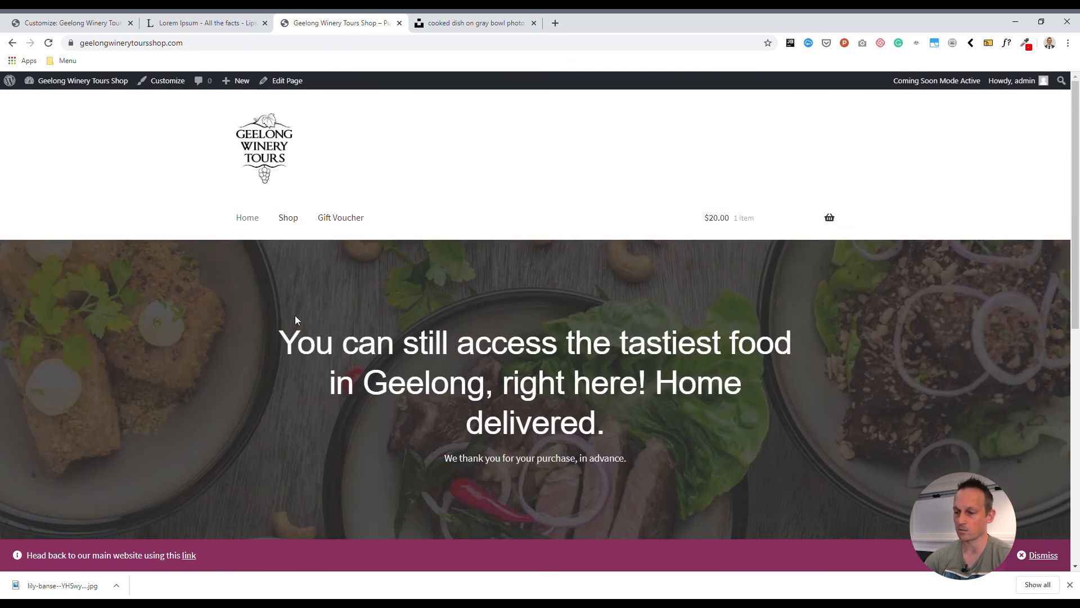
scroll(696, 332, "down", 8)
scroll(705, 329, "up", 8)
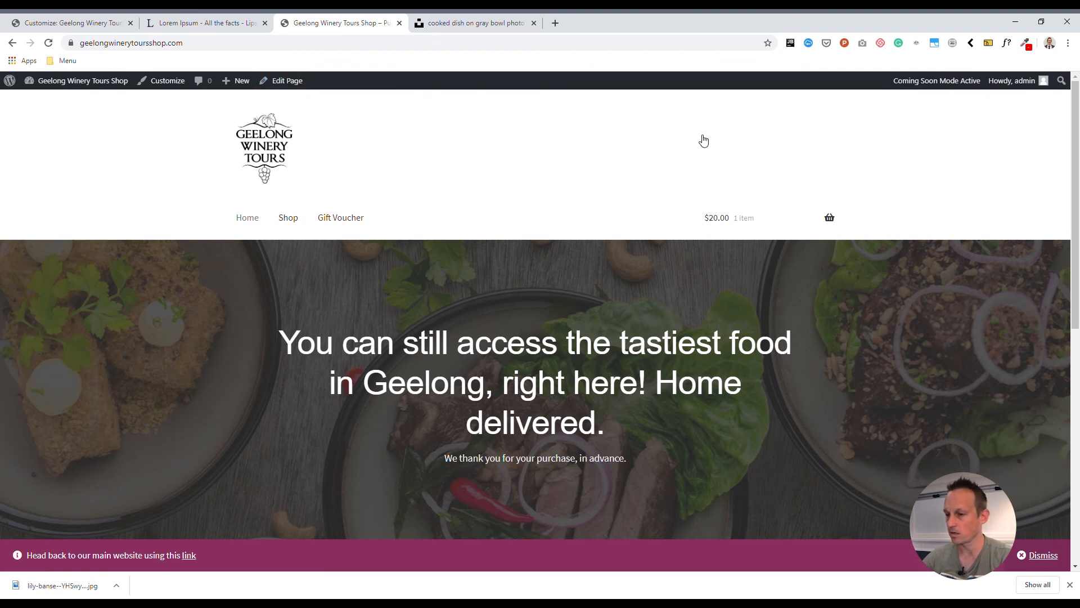
scroll(537, 214, "down", 8)
scroll(542, 221, "up", 8)
left_click(283, 81)
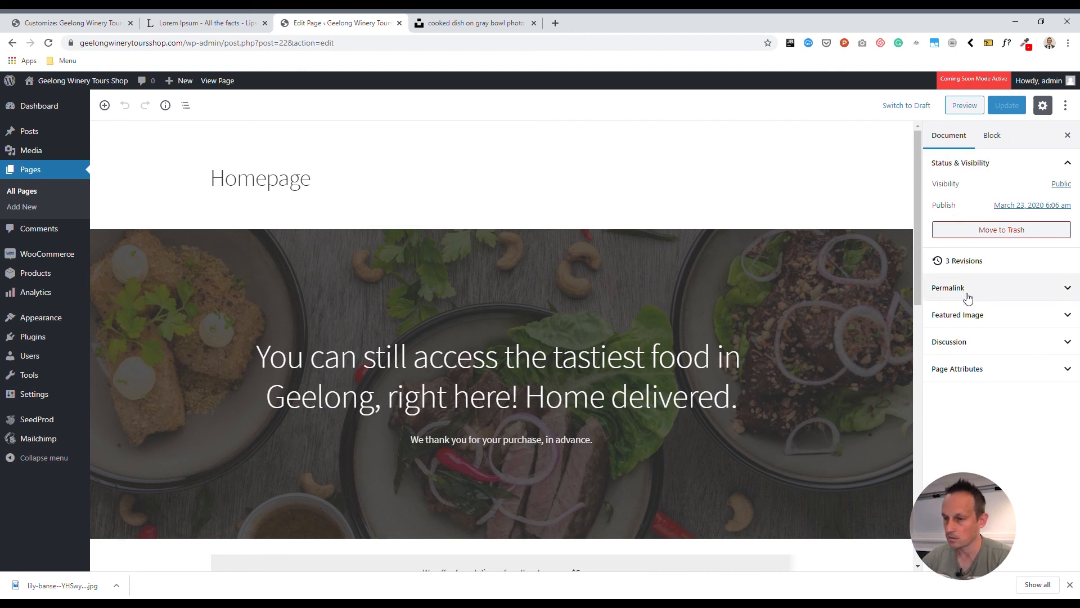
Open the homepage Revisions, slide to the earliest revision and restore it
scroll(489, 285, "down", 6)
scroll(489, 285, "up", 6)
left_click(974, 266)
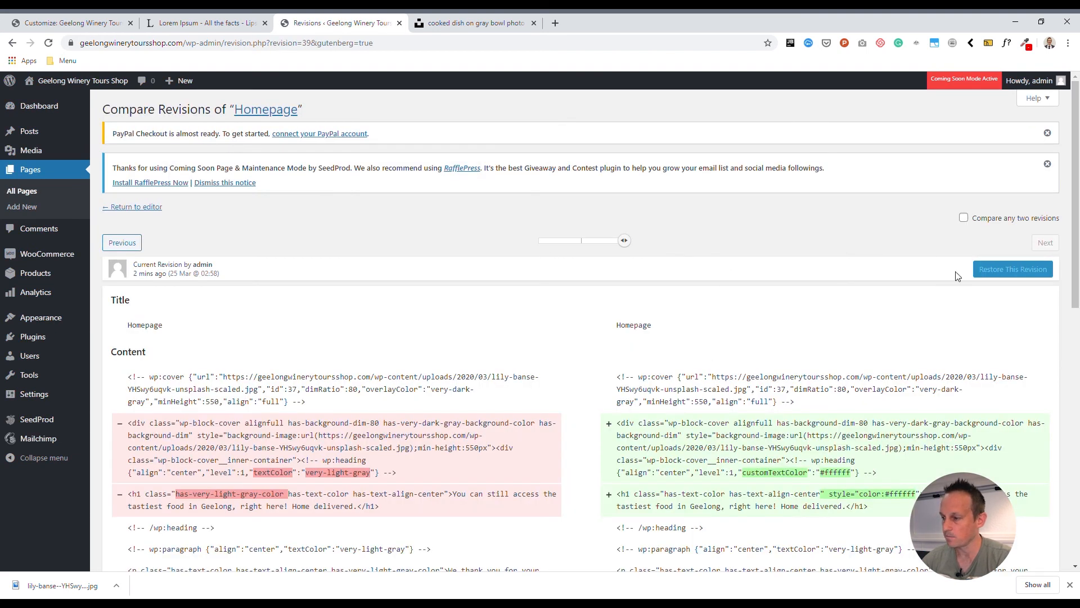
left_click(12, 43)
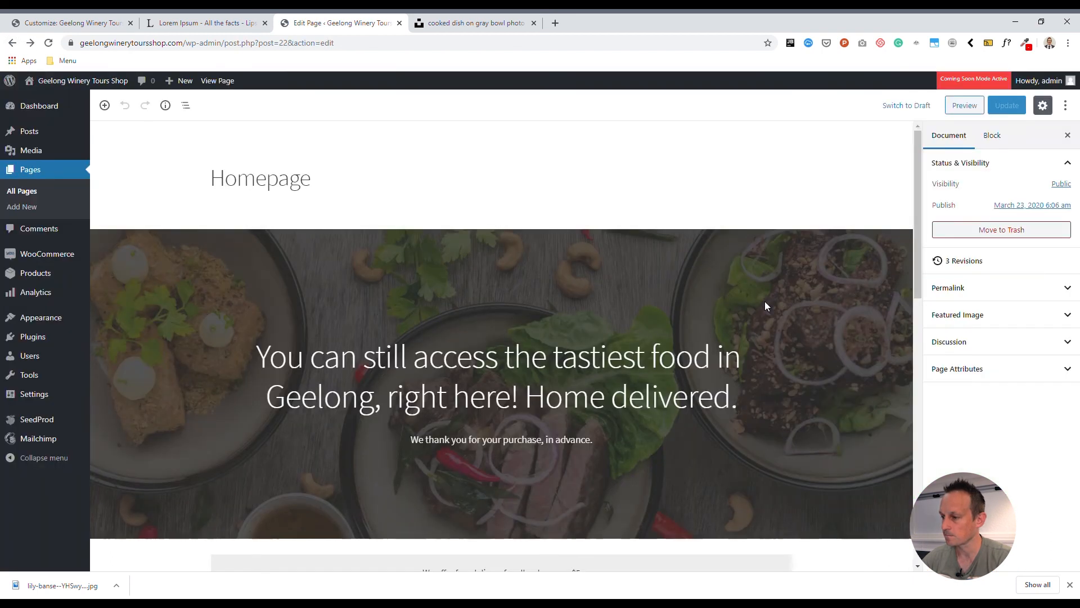
left_click(967, 267)
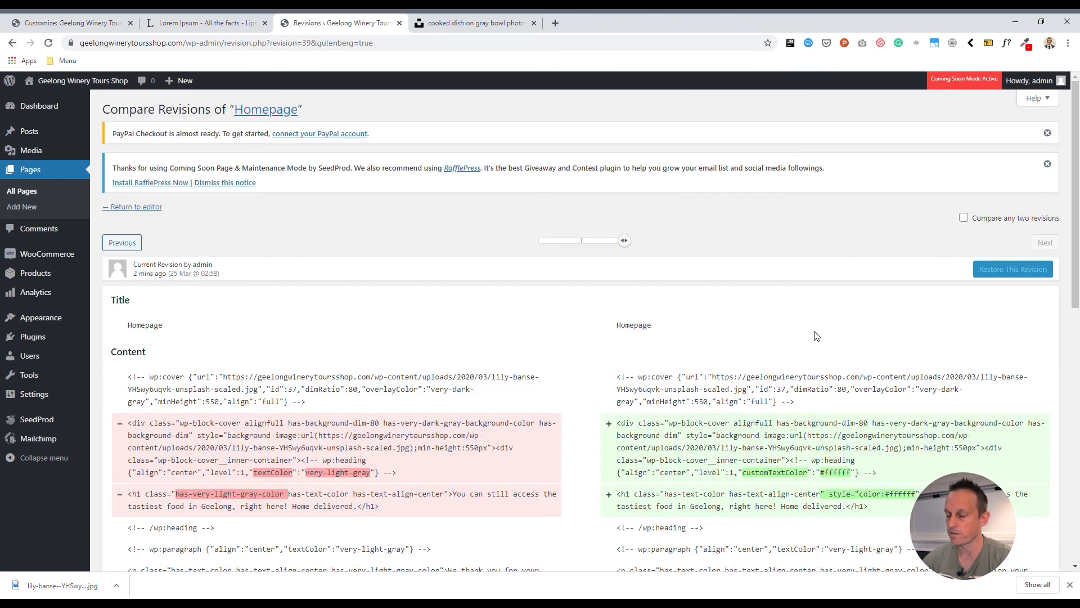
left_click(582, 242)
left_click_drag(583, 241, 542, 241)
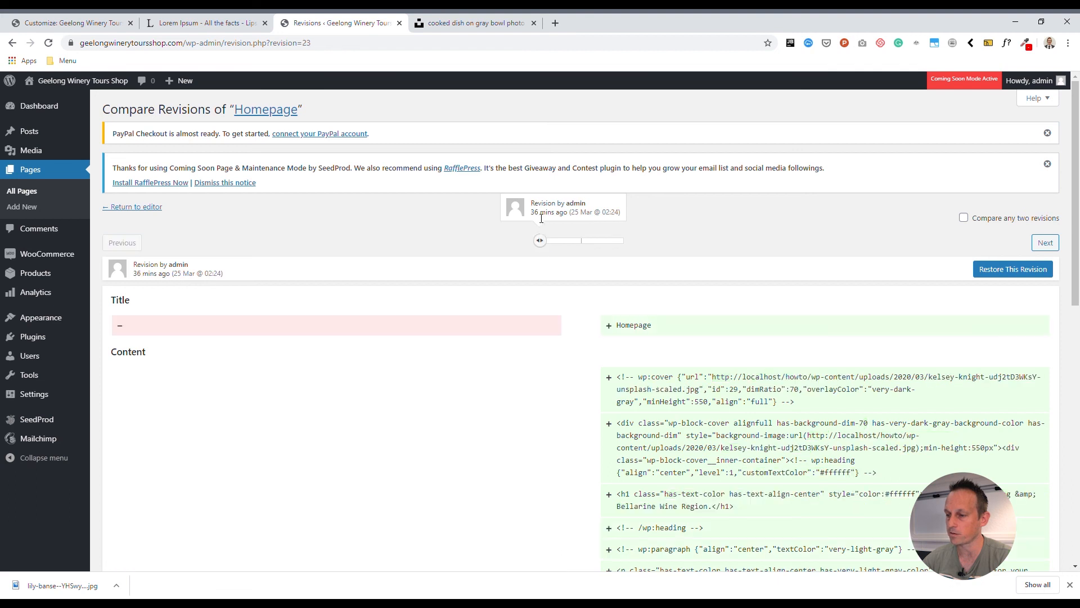
left_click(1023, 270)
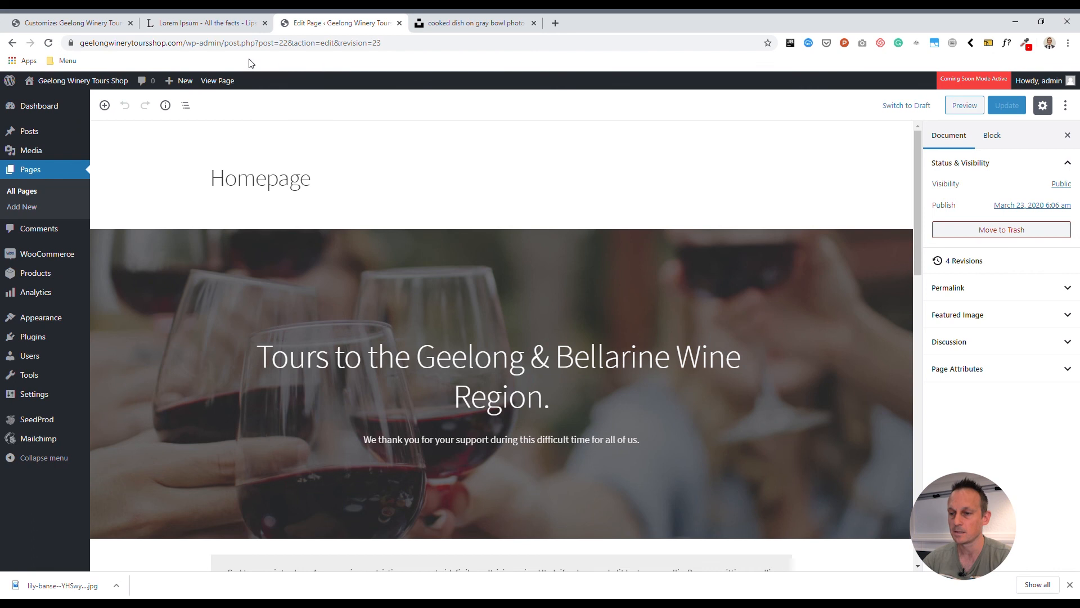
Preview the restored homepage live in a new tab, then return to the editor
left_click(216, 87)
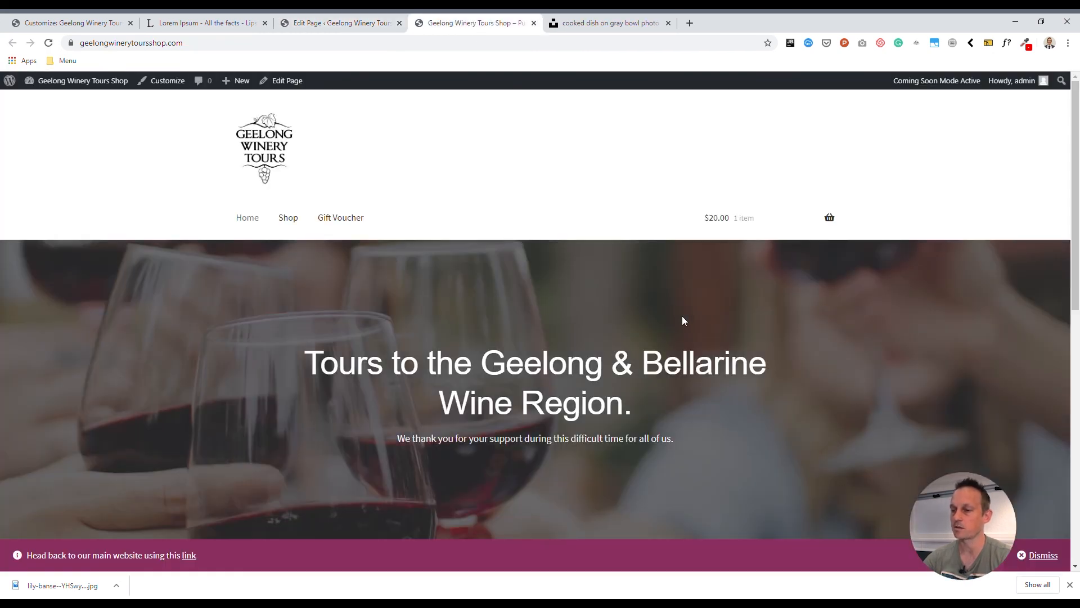
scroll(683, 319, "down", 10)
scroll(709, 320, "up", 10)
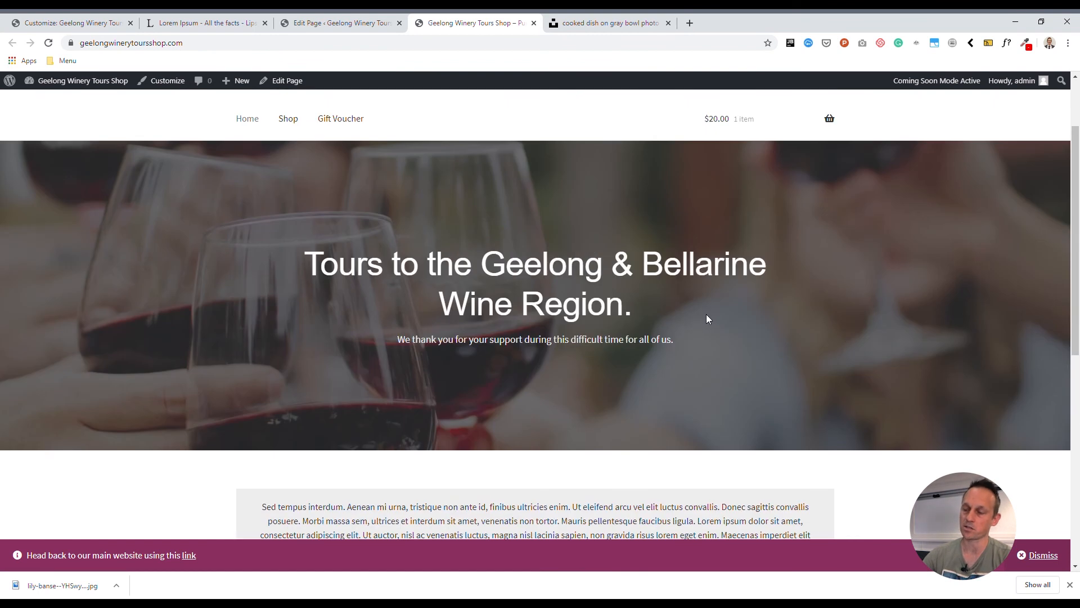
left_click(337, 22)
scroll(528, 362, "down", 10)
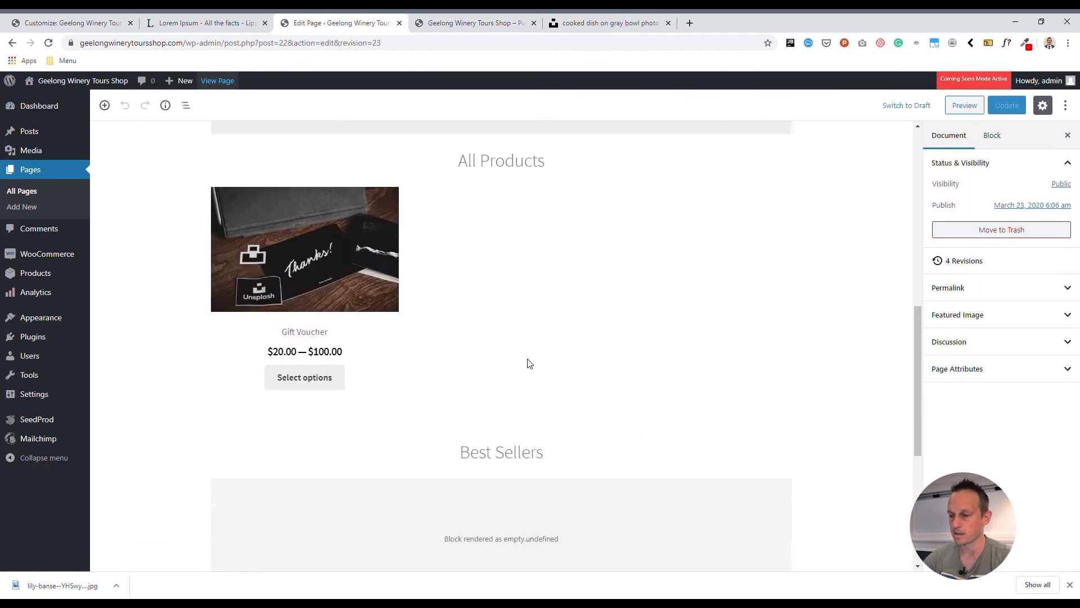
scroll(528, 362, "up", 3)
Remove the empty Hand-picked Products block and the Best Sellers heading
left_click(411, 338)
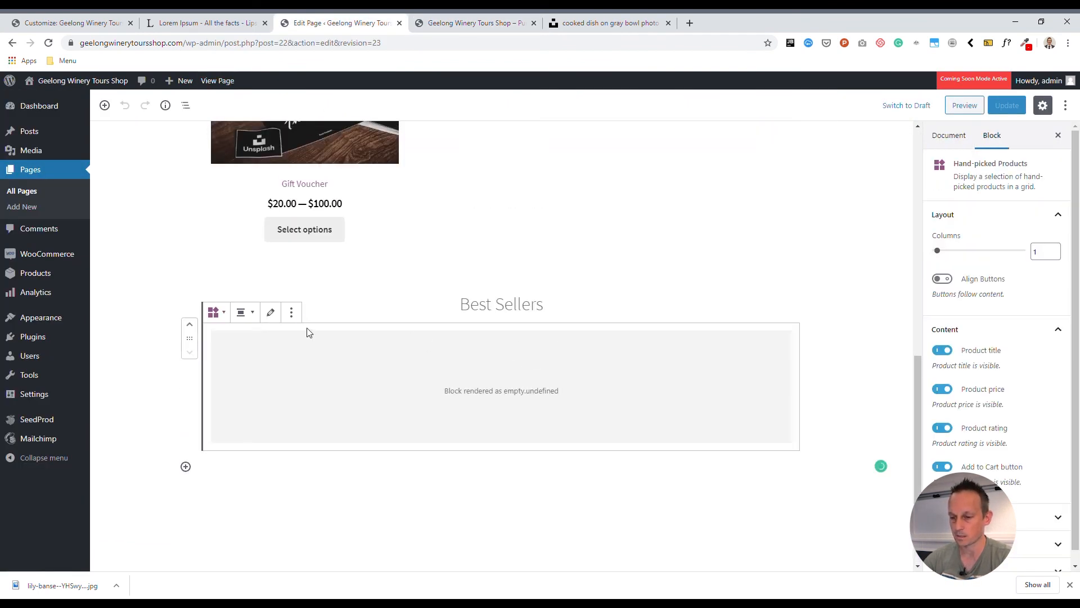
left_click(291, 313)
left_click(306, 468)
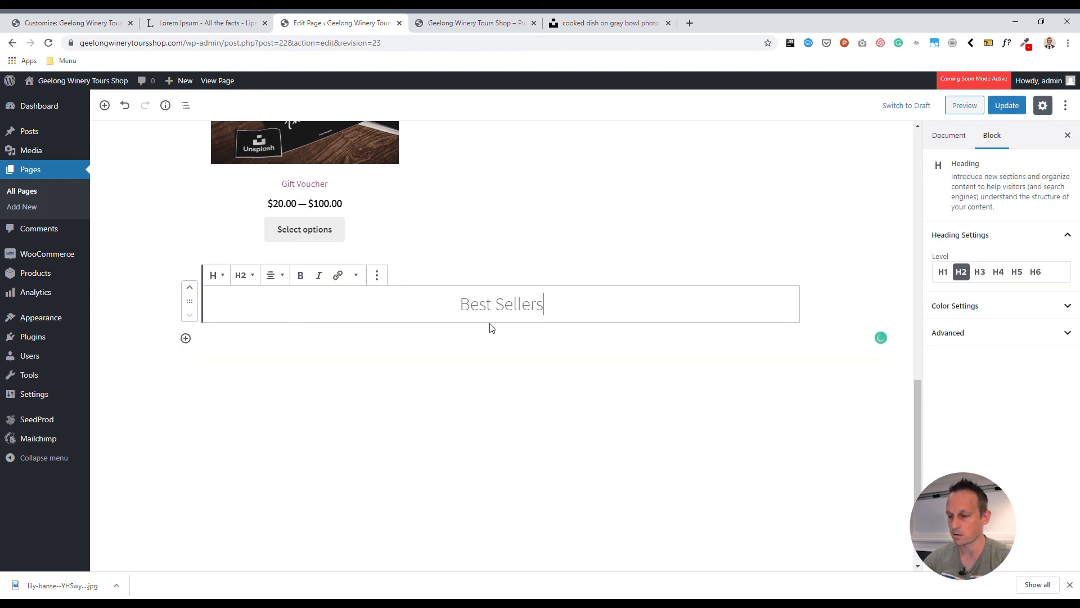
left_click(375, 275)
left_click(411, 453)
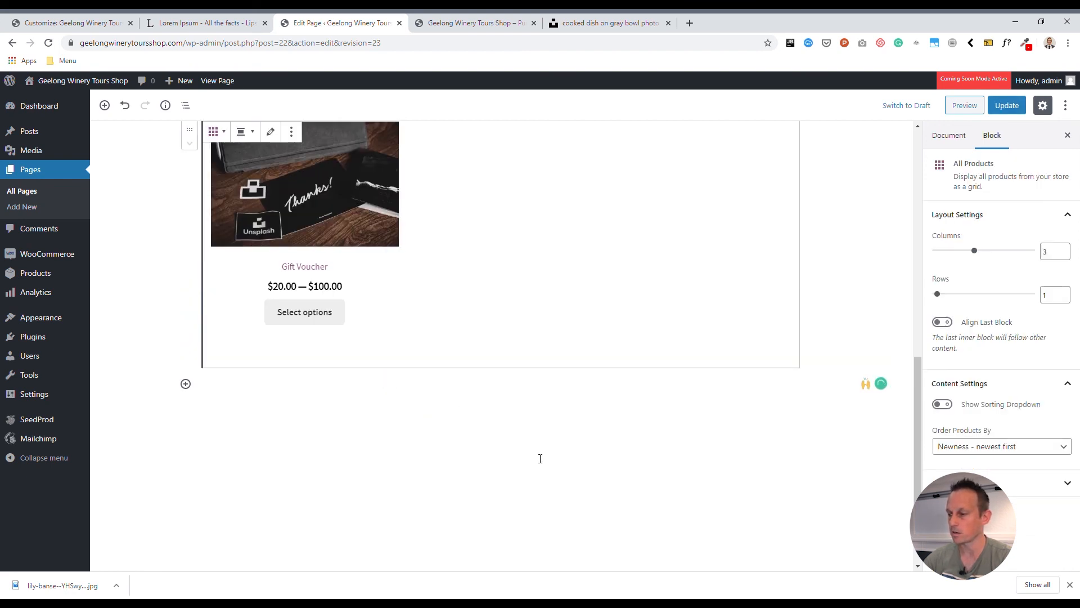
scroll(909, 203, "up", 5)
scroll(909, 198, "up", 4)
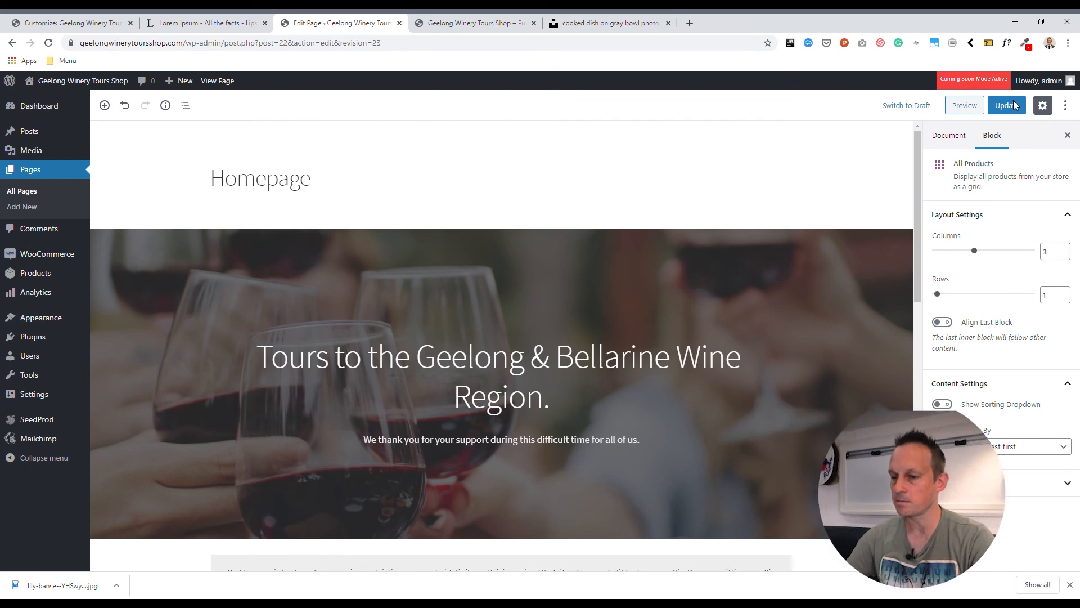